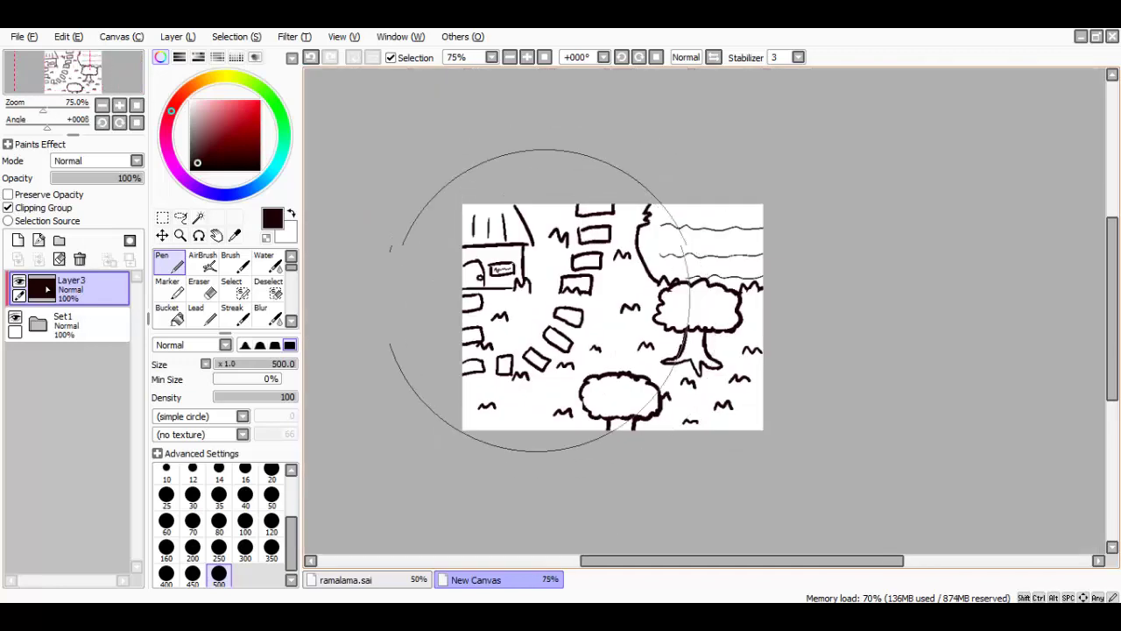
{"action": "scroll", "coordinate": [561, 275], "scroll_direction": "up", "scroll_amount": 1}
{"action": "scroll", "coordinate": [578, 303], "scroll_direction": "up", "scroll_amount": 1}
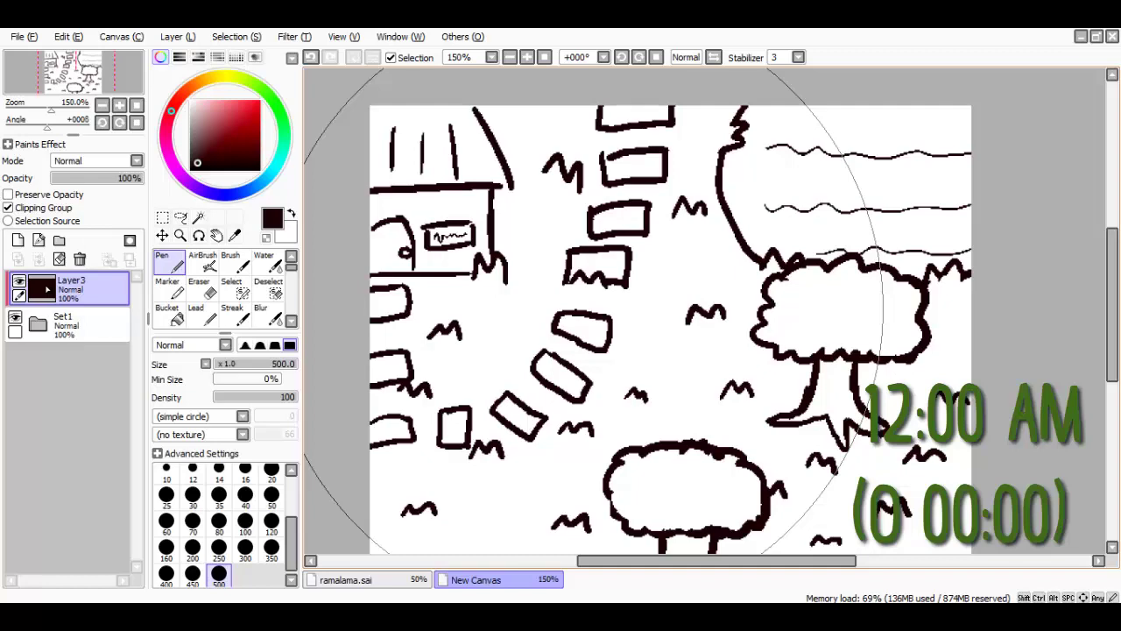
{"action": "scroll", "coordinate": [585, 305], "scroll_direction": "down", "scroll_amount": 3}
{"action": "scroll", "coordinate": [617, 315], "scroll_direction": "up", "scroll_amount": 2}
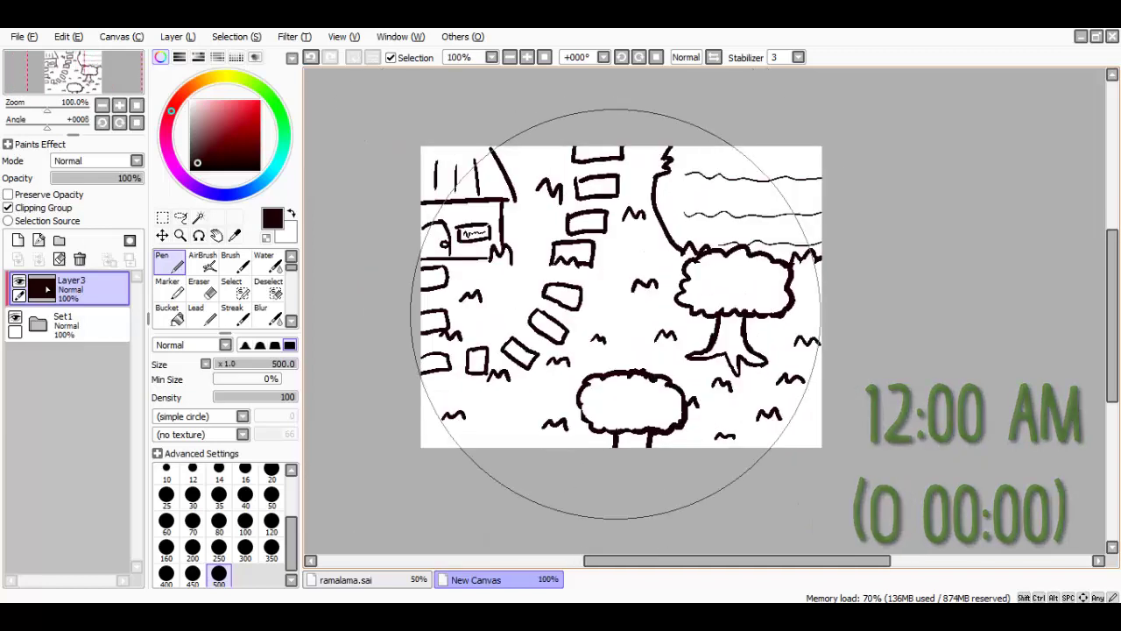
{"action": "scroll", "coordinate": [616, 314], "scroll_direction": "down", "scroll_amount": 2}
{"action": "scroll", "coordinate": [606, 293], "scroll_direction": "up", "scroll_amount": 2}
{"action": "scroll", "coordinate": [574, 300], "scroll_direction": "up", "scroll_amount": 1}
{"action": "scroll", "coordinate": [564, 296], "scroll_direction": "down", "scroll_amount": 1}
{"action": "scroll", "coordinate": [509, 290], "scroll_direction": "up", "scroll_amount": 1}
{"action": "scroll", "coordinate": [543, 276], "scroll_direction": "down", "scroll_amount": 1}
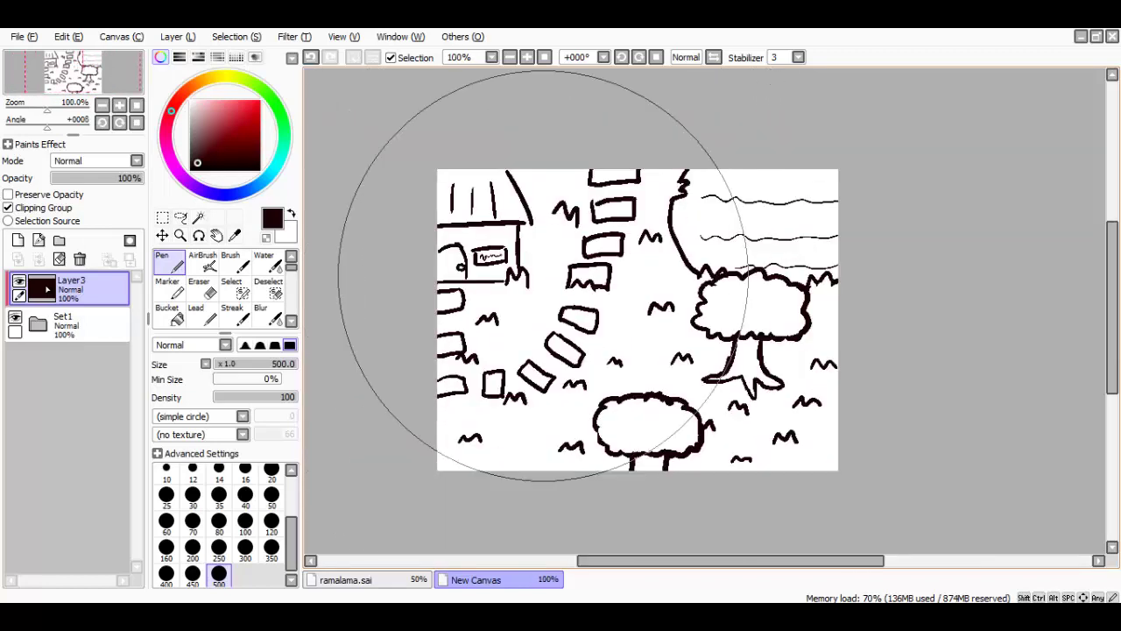
{"action": "scroll", "coordinate": [544, 276], "scroll_direction": "up", "scroll_amount": 1}
{"action": "scroll", "coordinate": [605, 315], "scroll_direction": "down", "scroll_amount": 1}
{"action": "scroll", "coordinate": [622, 306], "scroll_direction": "up", "scroll_amount": 1}
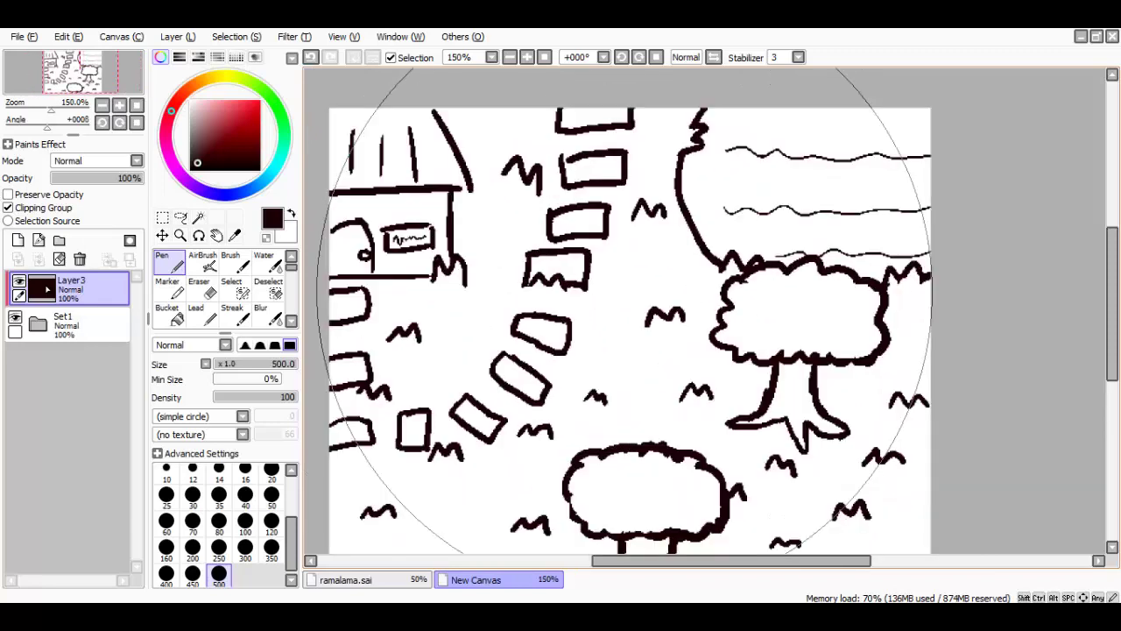
{"action": "scroll", "coordinate": [624, 318], "scroll_direction": "down", "scroll_amount": 1}
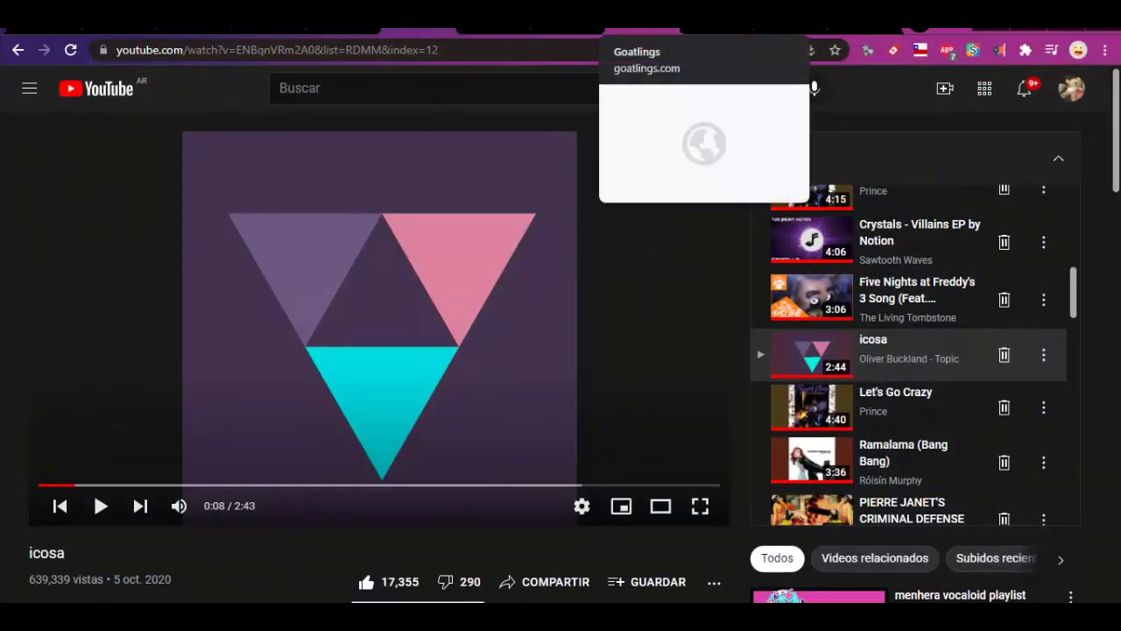
Switch to the Scratch project "proyecto final" in the browser and test the cat sprite's rightward and leftward movement.
{"action": "left_click", "coordinate": [567, 30]}
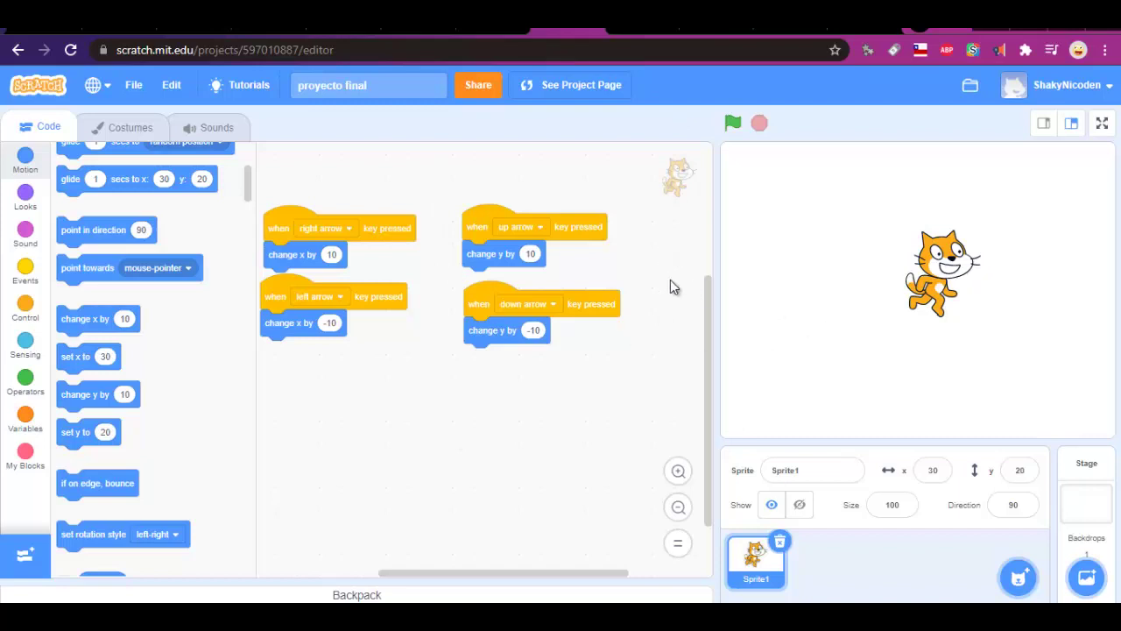
{"action": "key", "text": "Right"}
{"action": "key", "text": "Right"}
{"action": "key", "text": "Right"}
{"action": "key", "text": "Right"}
{"action": "key", "text": "Right"}
{"action": "key", "text": "Right"}
{"action": "key", "text": "Right"}
{"action": "key", "text": "Right"}
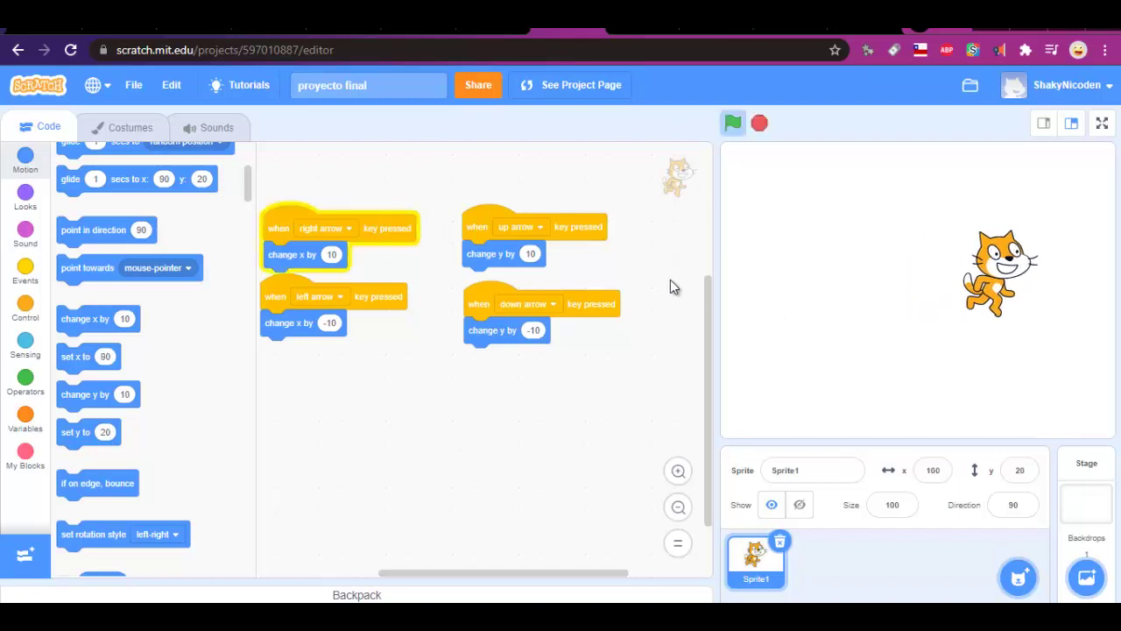
{"action": "key", "text": "Left"}
{"action": "key", "text": "Left"}
{"action": "key", "text": "Left"}
{"action": "key", "text": "Left"}
{"action": "key", "text": "Left"}
{"action": "key", "text": "Left"}
{"action": "key", "text": "Left"}
{"action": "key", "text": "Left"}
{"action": "key", "text": "Left"}
{"action": "key", "text": "Left"}
{"action": "key", "text": "Left"}
{"action": "key", "text": "Left"}
{"action": "key", "text": "Left"}
{"action": "key", "text": "Left"}
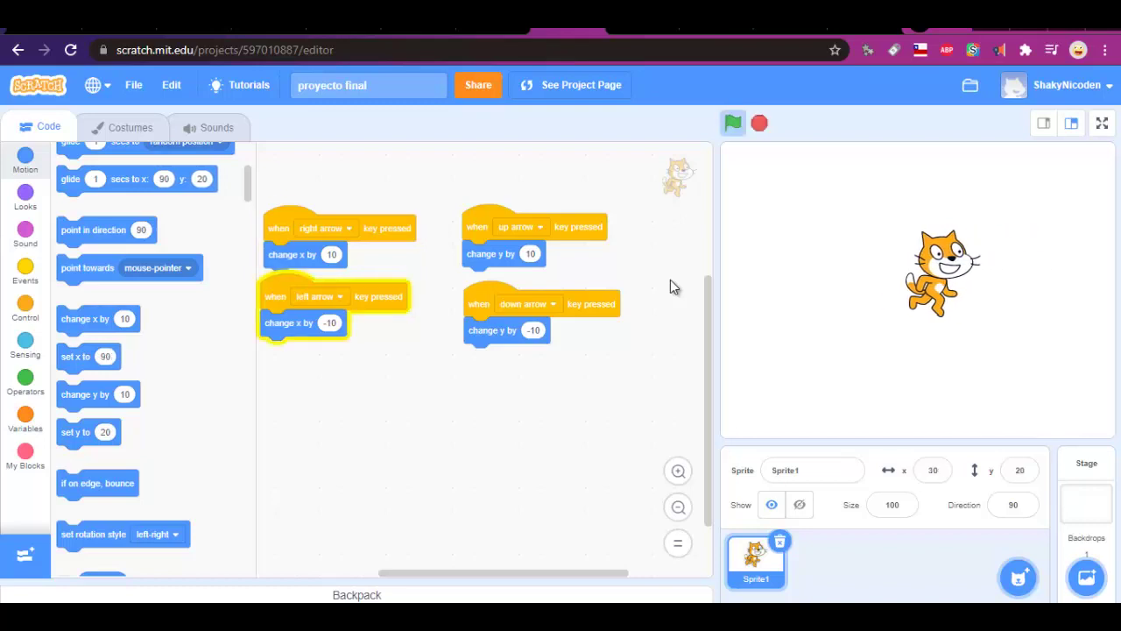
Test the cat sprite's downward and upward movement on the stage.
{"action": "key", "text": "Down"}
{"action": "key", "text": "Down"}
{"action": "key", "text": "Down"}
{"action": "key", "text": "Down"}
{"action": "key", "text": "Down"}
{"action": "key", "text": "Down"}
{"action": "key", "text": "Down"}
{"action": "key", "text": "Down"}
{"action": "key", "text": "Down"}
{"action": "key", "text": "Down"}
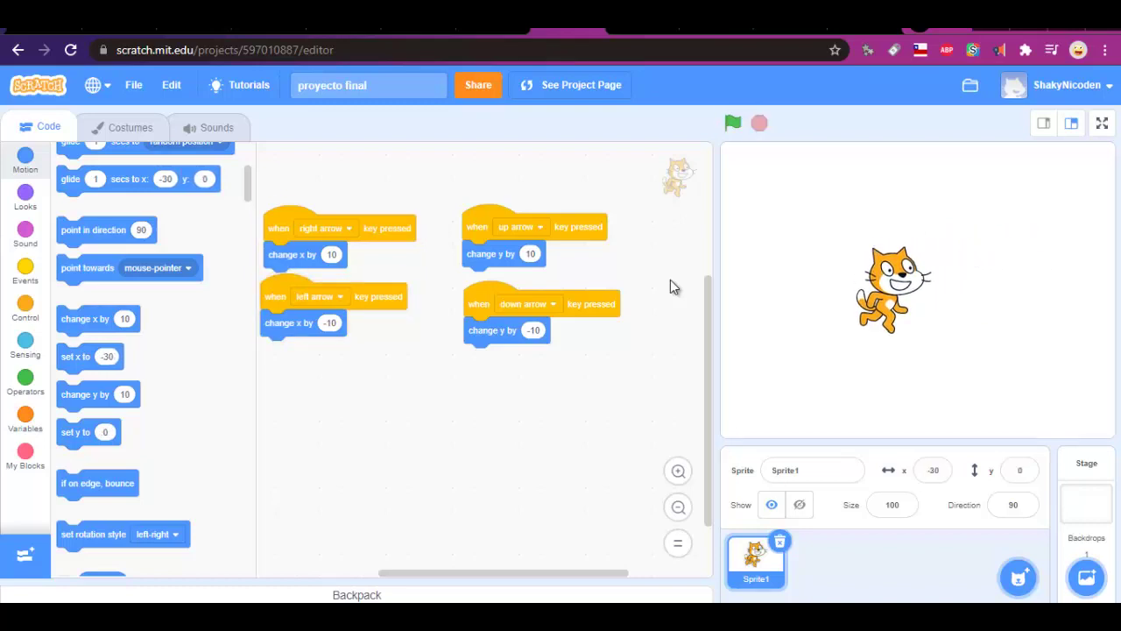
{"action": "key", "text": "Up"}
{"action": "key", "text": "Up"}
{"action": "key", "text": "Up"}
{"action": "key", "text": "Up"}
{"action": "key", "text": "Up"}
{"action": "key", "text": "Up"}
{"action": "key", "text": "Up"}
{"action": "key", "text": "Up"}
{"action": "key", "text": "Up"}
{"action": "key", "text": "Up"}
{"action": "key", "text": "Up"}
{"action": "key", "text": "Up"}
{"action": "key", "text": "Up"}
{"action": "key", "text": "Up"}
{"action": "key", "text": "Up"}
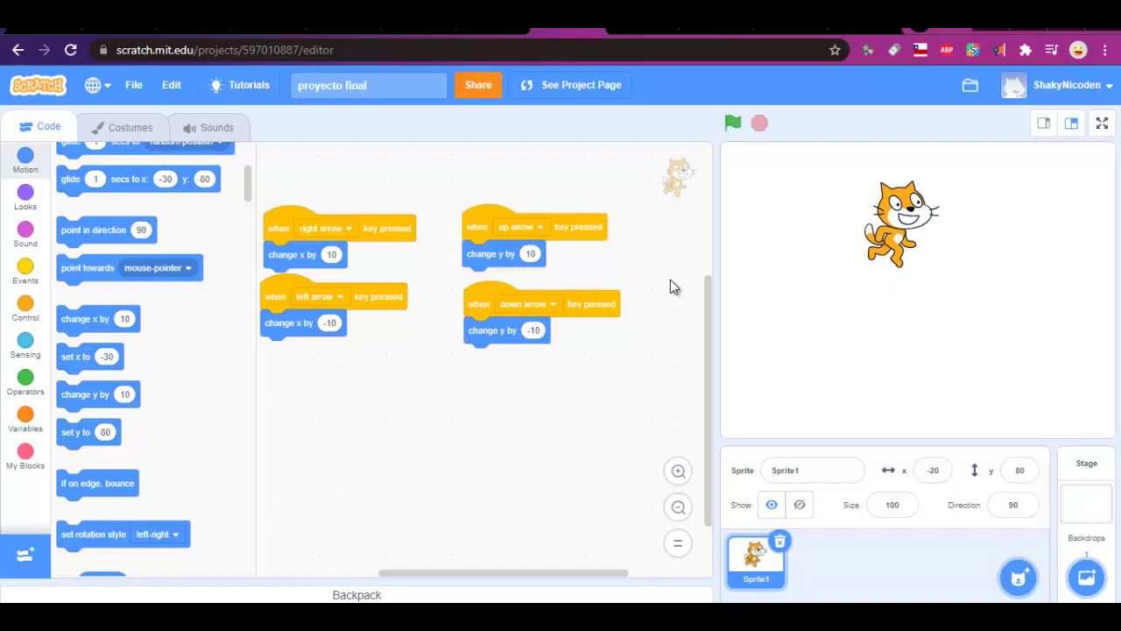
Test alternating movement of the cat sprite in all four directions on the stage.
{"action": "key", "text": "Right"}
{"action": "key", "text": "Right"}
{"action": "key", "text": "Right"}
{"action": "key", "text": "Right"}
{"action": "key", "text": "Right"}
{"action": "key", "text": "Down"}
{"action": "key", "text": "Down"}
{"action": "key", "text": "Down"}
{"action": "key", "text": "Down"}
{"action": "key", "text": "Down"}
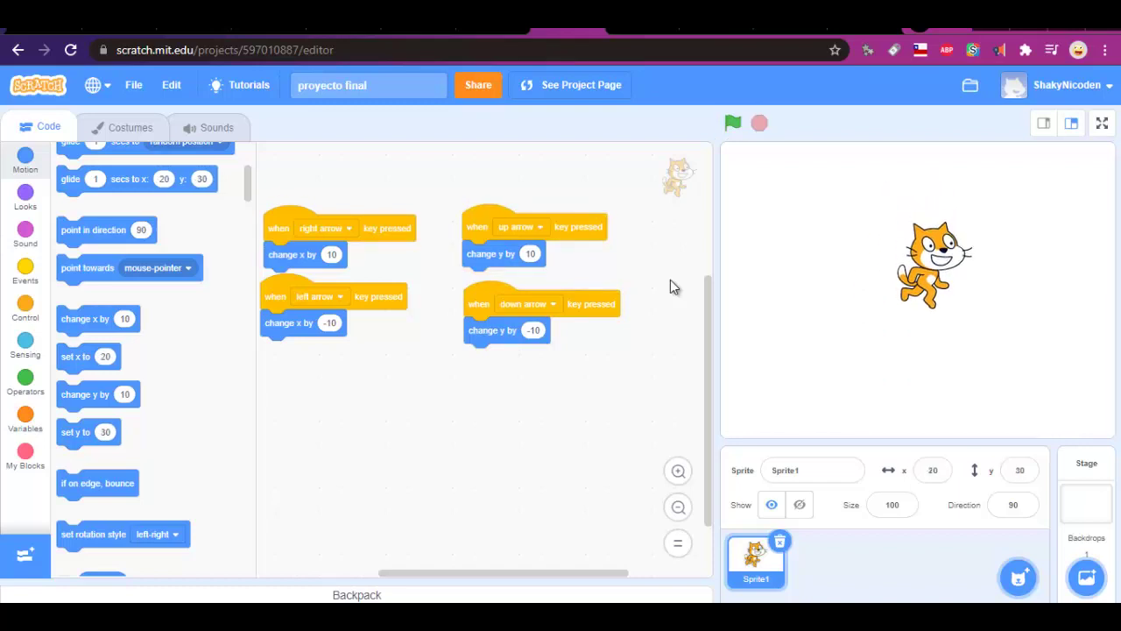
{"action": "key", "text": "Left"}
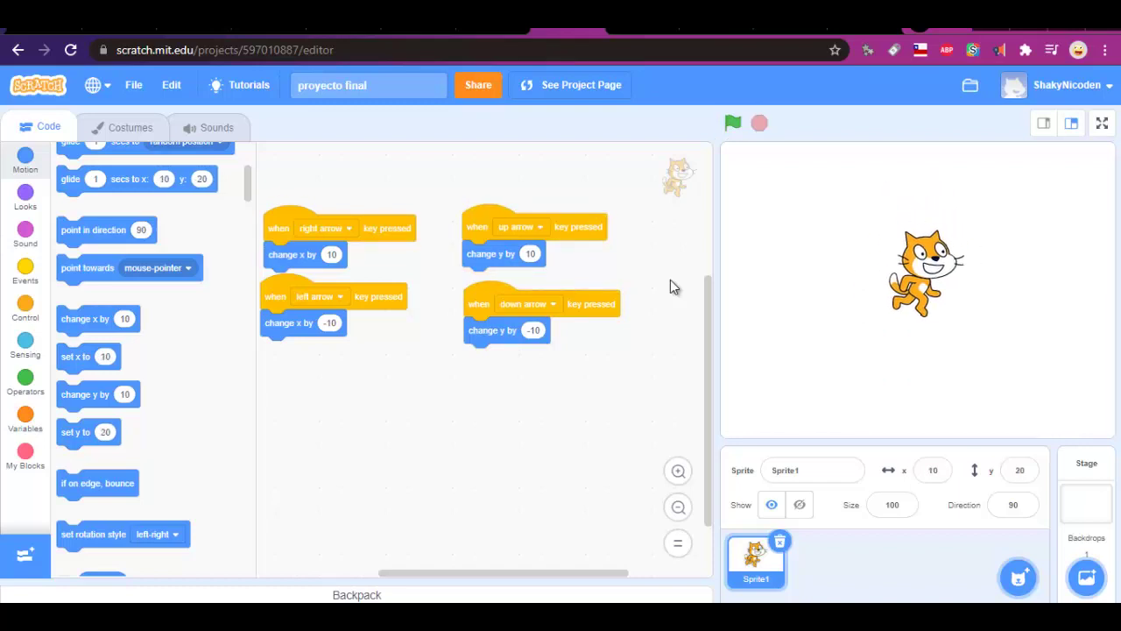
{"action": "key", "text": "Left"}
{"action": "key", "text": "Right"}
{"action": "key", "text": "Left"}
{"action": "key", "text": "Right"}
{"action": "key", "text": "Left"}
{"action": "key", "text": "Right"}
{"action": "key", "text": "Left"}
{"action": "key", "text": "Right"}
{"action": "key", "text": "Right"}
{"action": "key", "text": "Left"}
{"action": "key", "text": "Right"}
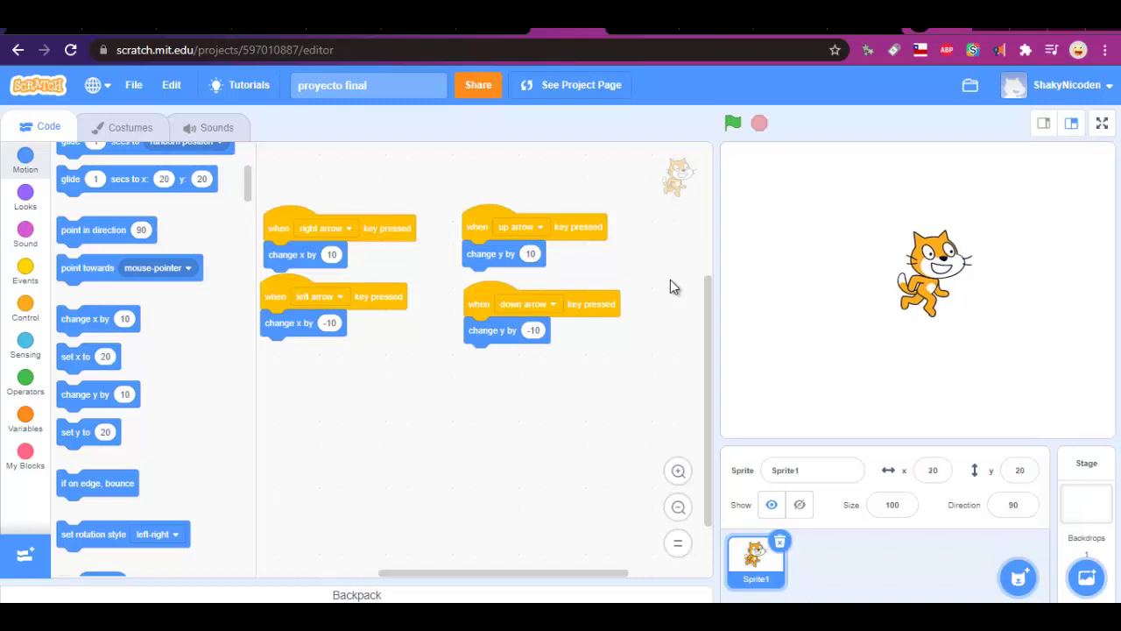
{"action": "key", "text": "Left"}
{"action": "key", "text": "Right"}
{"action": "key", "text": "Up"}
{"action": "key", "text": "Down"}
{"action": "key", "text": "Down"}
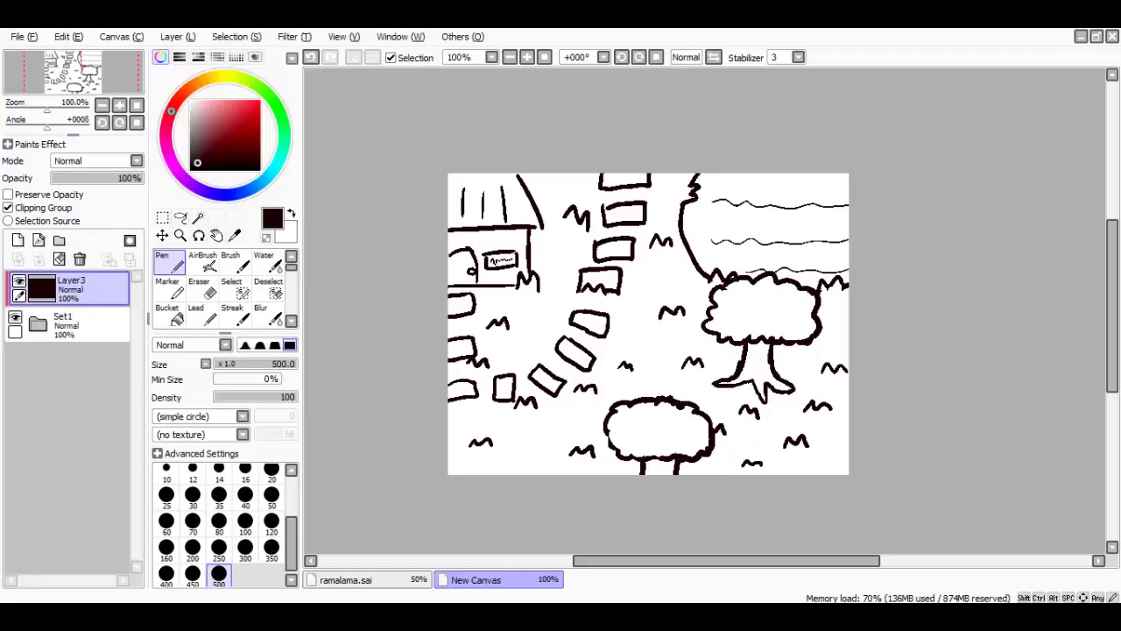
{"action": "scroll", "coordinate": [657, 465], "scroll_direction": "down", "scroll_amount": 2}
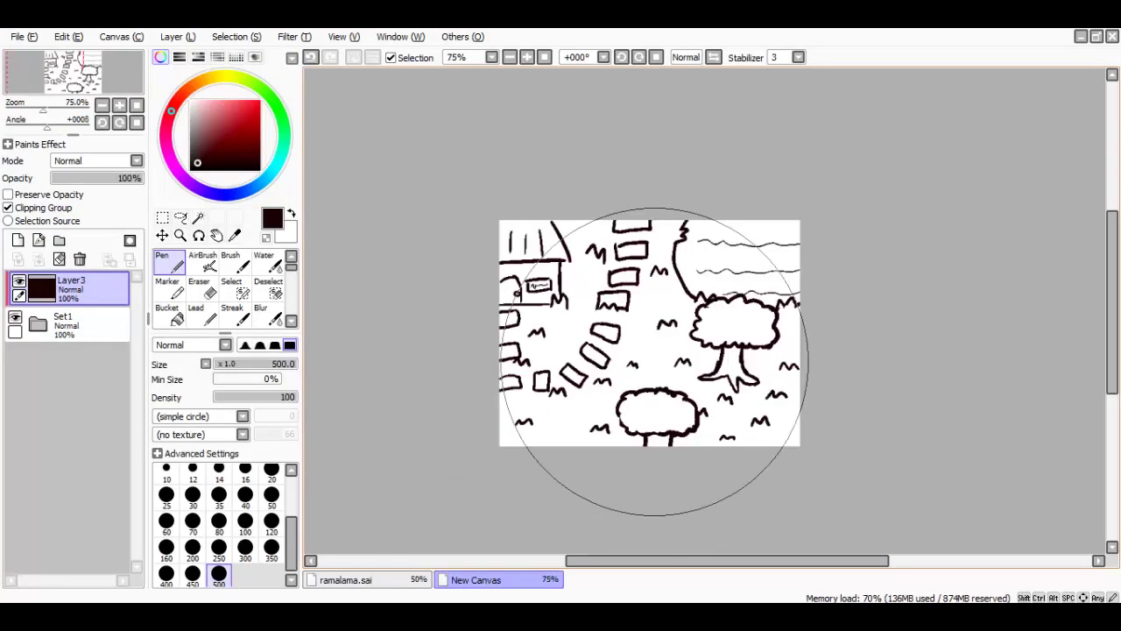
{"action": "scroll", "coordinate": [659, 341], "scroll_direction": "up", "scroll_amount": 2}
{"action": "scroll", "coordinate": [659, 341], "scroll_direction": "up", "scroll_amount": 1}
{"action": "scroll", "coordinate": [661, 315], "scroll_direction": "down", "scroll_amount": 1}
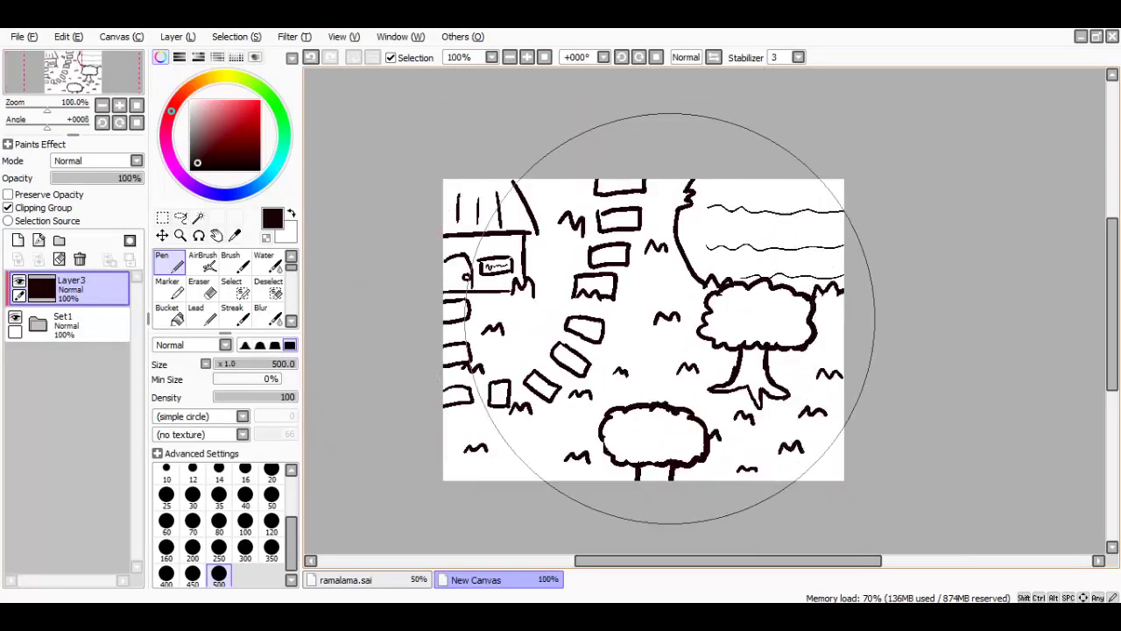
{"action": "scroll", "coordinate": [638, 311], "scroll_direction": "up", "scroll_amount": 1}
{"action": "scroll", "coordinate": [519, 235], "scroll_direction": "down", "scroll_amount": 1}
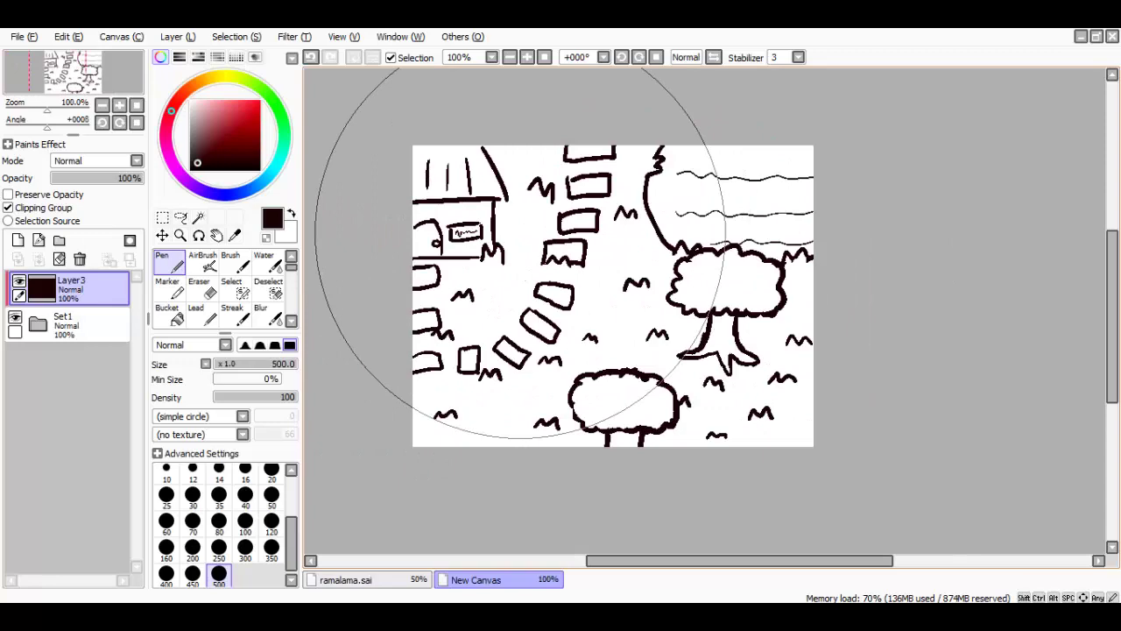
{"action": "scroll", "coordinate": [517, 262], "scroll_direction": "up", "scroll_amount": 1}
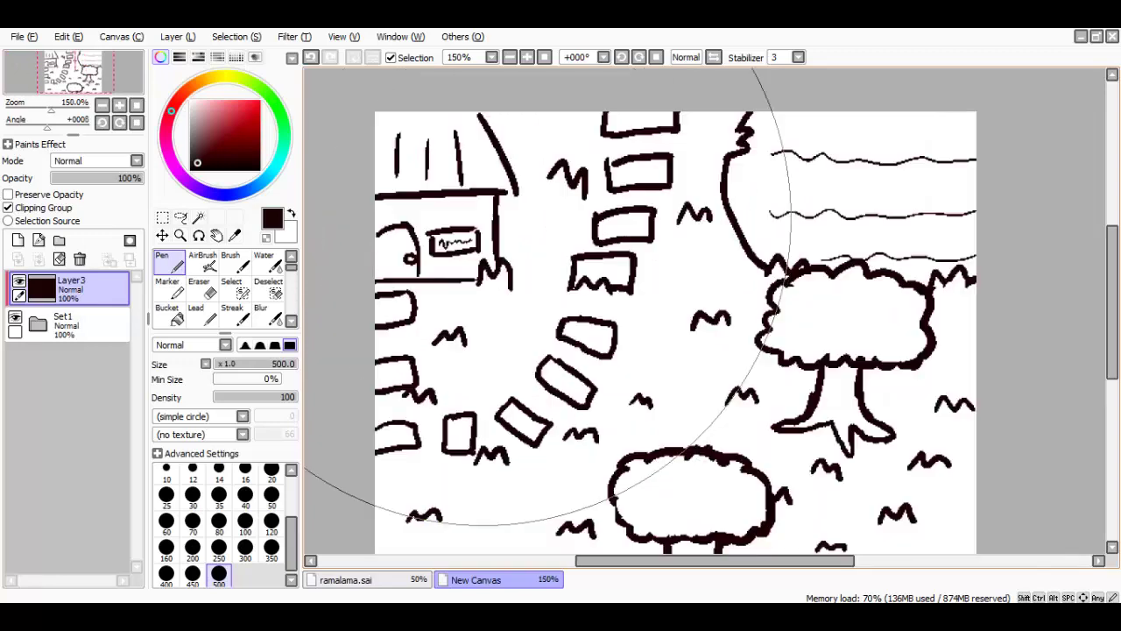
{"action": "scroll", "coordinate": [613, 297], "scroll_direction": "down", "scroll_amount": 1}
{"action": "scroll", "coordinate": [640, 307], "scroll_direction": "up", "scroll_amount": 1}
{"action": "scroll", "coordinate": [626, 263], "scroll_direction": "down", "scroll_amount": 1}
{"action": "scroll", "coordinate": [560, 315], "scroll_direction": "up", "scroll_amount": 2}
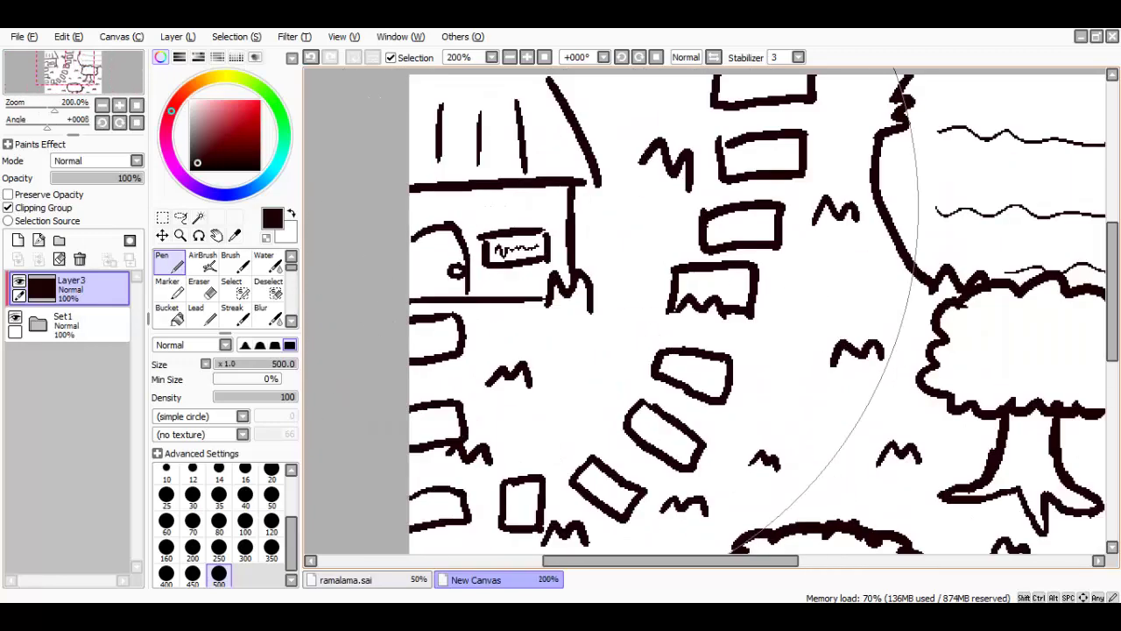
{"action": "scroll", "coordinate": [525, 263], "scroll_direction": "down", "scroll_amount": 1}
{"action": "scroll", "coordinate": [508, 227], "scroll_direction": "up", "scroll_amount": 1}
{"action": "scroll", "coordinate": [525, 263], "scroll_direction": "down", "scroll_amount": 2}
{"action": "scroll", "coordinate": [513, 288], "scroll_direction": "up", "scroll_amount": 2}
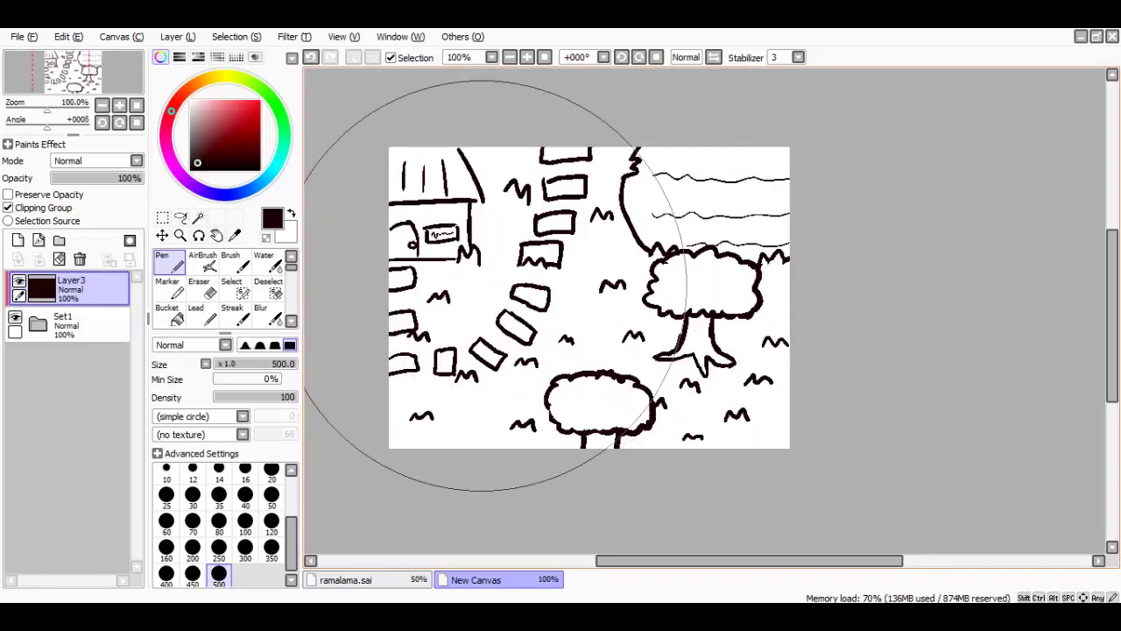
{"action": "scroll", "coordinate": [455, 288], "scroll_direction": "down", "scroll_amount": 1}
{"action": "scroll", "coordinate": [460, 287], "scroll_direction": "up", "scroll_amount": 1}
{"action": "scroll", "coordinate": [460, 285], "scroll_direction": "down", "scroll_amount": 1}
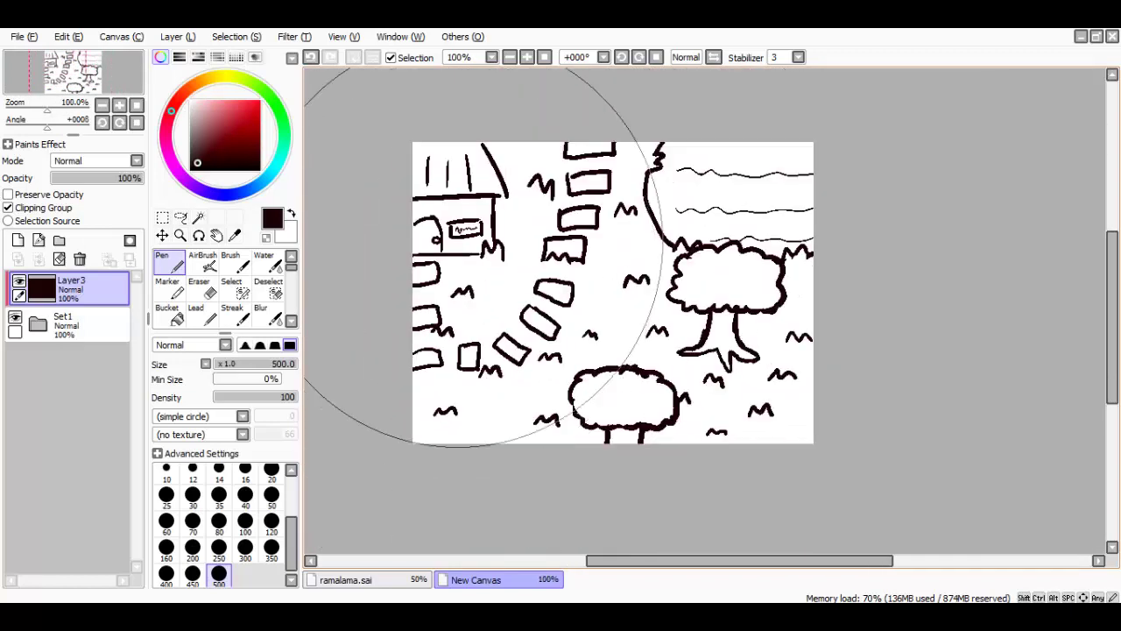
{"action": "scroll", "coordinate": [462, 279], "scroll_direction": "up", "scroll_amount": 1}
{"action": "scroll", "coordinate": [442, 259], "scroll_direction": "down", "scroll_amount": 1}
{"action": "scroll", "coordinate": [490, 280], "scroll_direction": "up", "scroll_amount": 1}
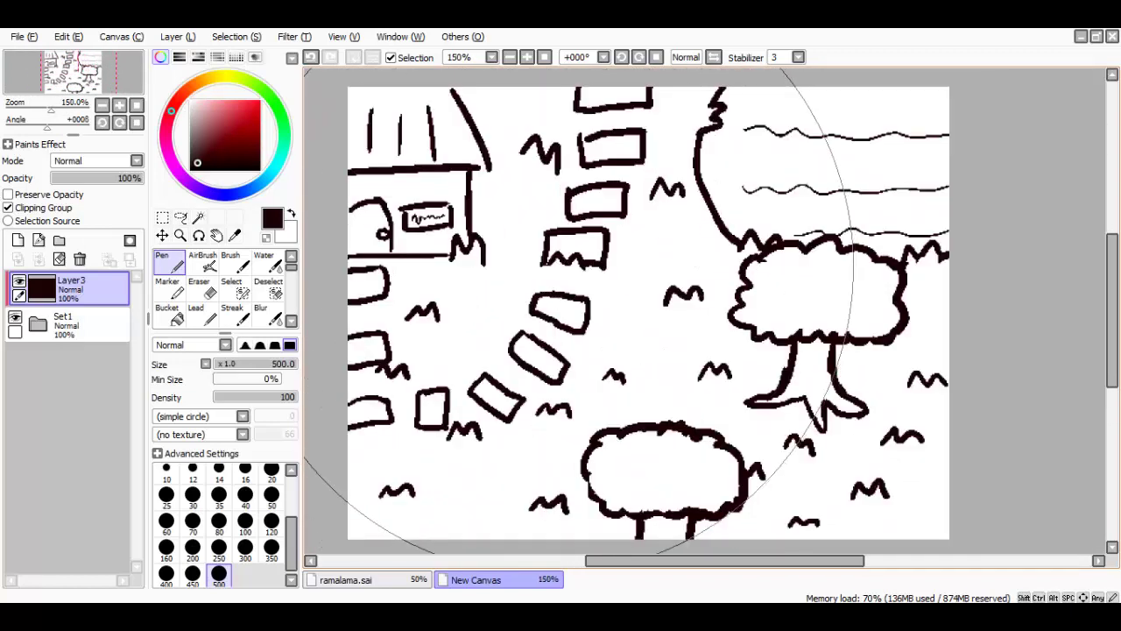
{"action": "scroll", "coordinate": [517, 280], "scroll_direction": "down", "scroll_amount": 1}
{"action": "scroll", "coordinate": [525, 272], "scroll_direction": "up", "scroll_amount": 1}
{"action": "scroll", "coordinate": [517, 271], "scroll_direction": "down", "scroll_amount": 1}
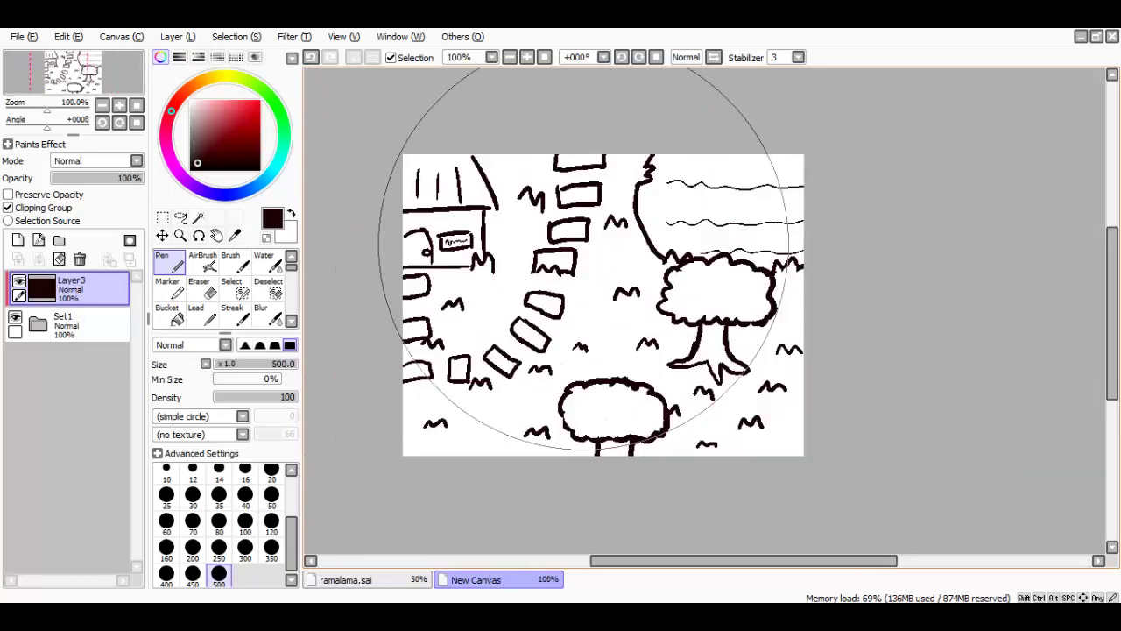
{"action": "scroll", "coordinate": [490, 175], "scroll_direction": "up", "scroll_amount": 1}
{"action": "scroll", "coordinate": [477, 144], "scroll_direction": "down", "scroll_amount": 1}
{"action": "scroll", "coordinate": [575, 251], "scroll_direction": "down", "scroll_amount": 1}
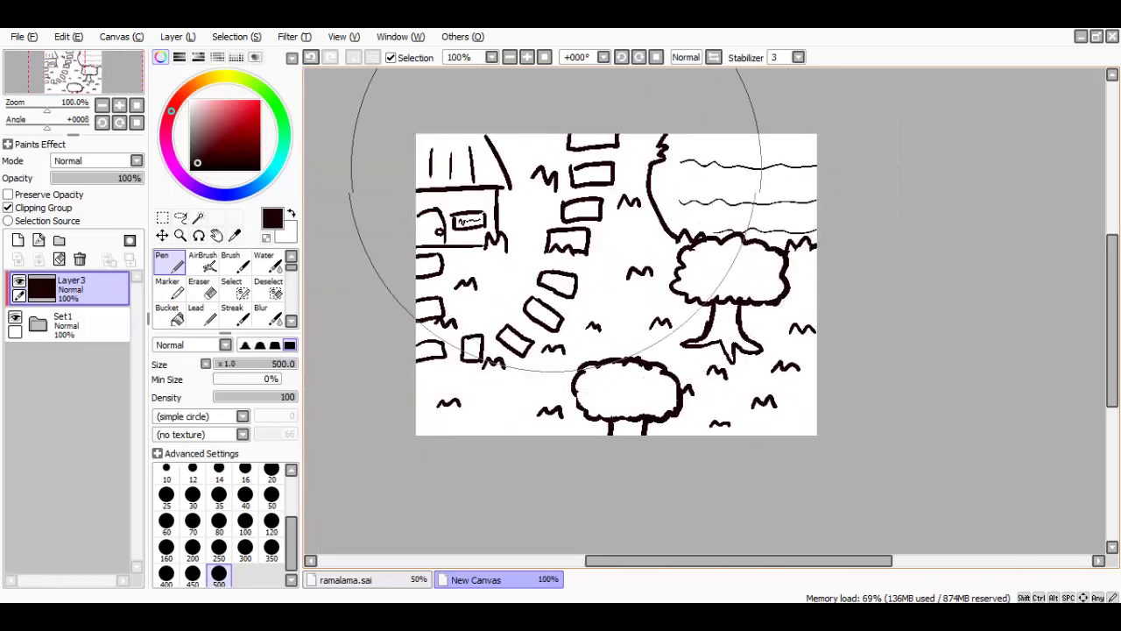
{"action": "scroll", "coordinate": [651, 238], "scroll_direction": "up", "scroll_amount": 1}
{"action": "scroll", "coordinate": [671, 289], "scroll_direction": "up", "scroll_amount": 1}
{"action": "scroll", "coordinate": [657, 289], "scroll_direction": "down", "scroll_amount": 1}
{"action": "scroll", "coordinate": [640, 254], "scroll_direction": "up", "scroll_amount": 1}
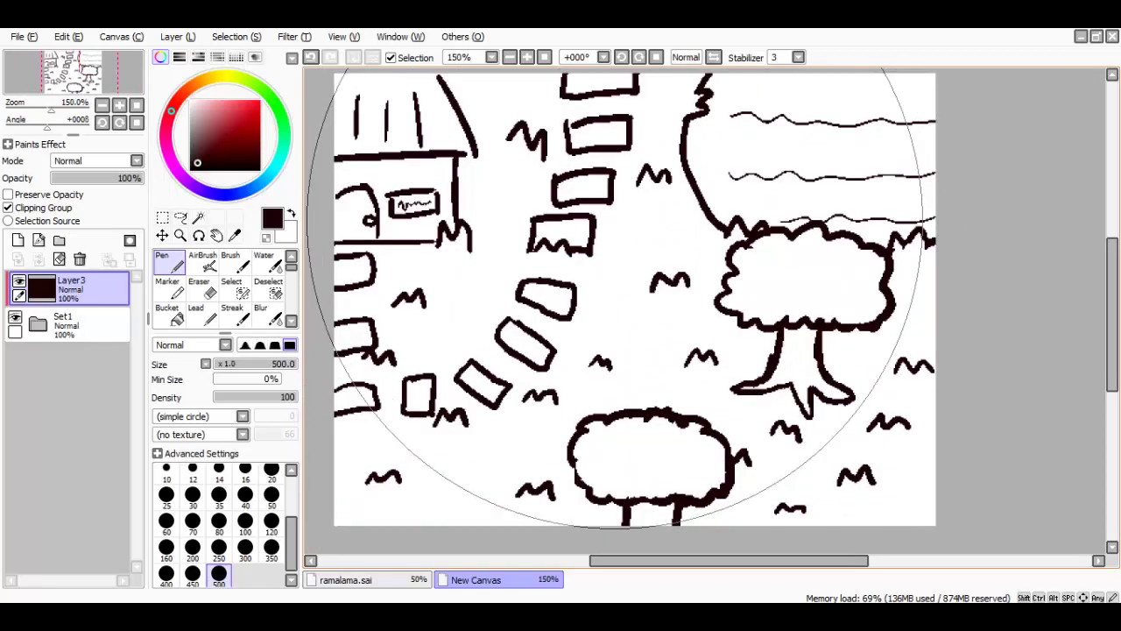
{"action": "scroll", "coordinate": [613, 221], "scroll_direction": "down", "scroll_amount": 1}
{"action": "scroll", "coordinate": [561, 216], "scroll_direction": "up", "scroll_amount": 1}
Look through the layers in the Set1 folder and examine the water line work with Layer1 selected, closing the folder at the end.
{"action": "left_click", "coordinate": [181, 217]}
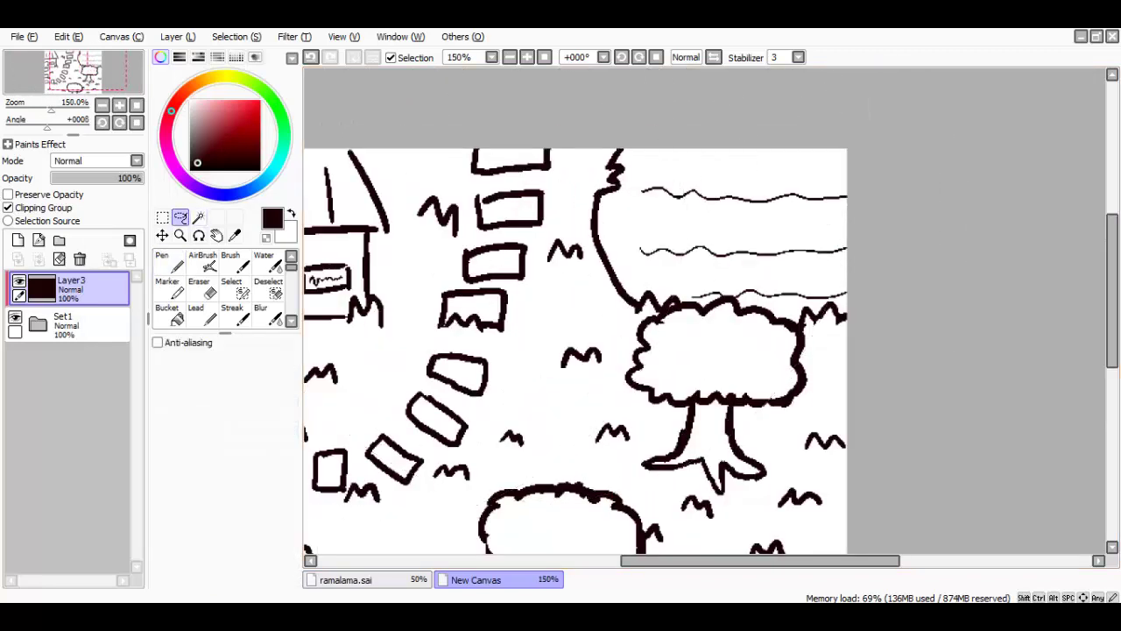
{"action": "left_click", "coordinate": [38, 324]}
{"action": "left_click", "coordinate": [79, 397]}
{"action": "scroll", "coordinate": [648, 182], "scroll_direction": "up", "scroll_amount": 3}
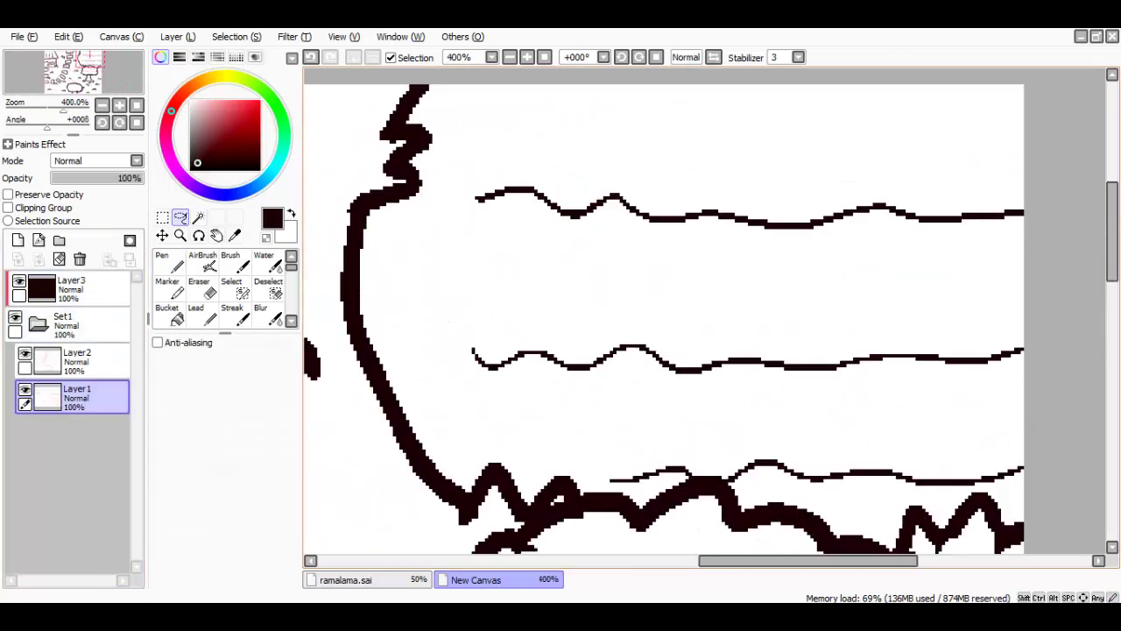
{"action": "scroll", "coordinate": [785, 263], "scroll_direction": "down", "scroll_amount": 4}
{"action": "scroll", "coordinate": [560, 385], "scroll_direction": "up", "scroll_amount": 1}
{"action": "scroll", "coordinate": [539, 420], "scroll_direction": "down", "scroll_amount": 1}
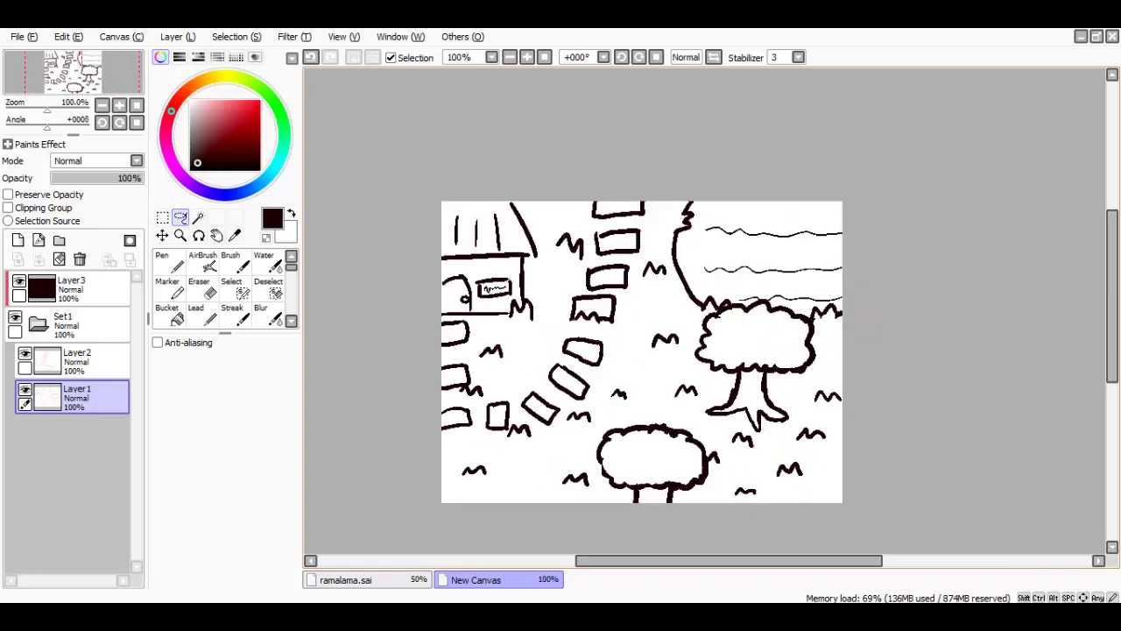
{"action": "scroll", "coordinate": [546, 336], "scroll_direction": "down", "scroll_amount": 1}
{"action": "scroll", "coordinate": [624, 405], "scroll_direction": "up", "scroll_amount": 1}
{"action": "left_click", "coordinate": [38, 324]}
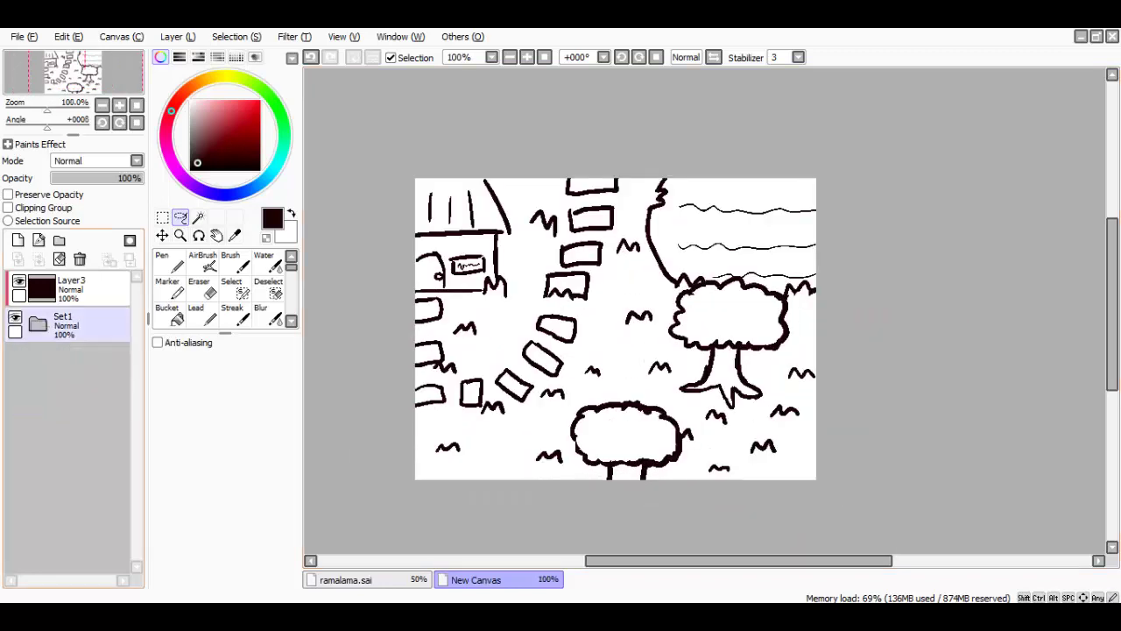
Add a new layer and move it beneath the Set1 folder.
{"action": "left_click", "coordinate": [79, 289]}
{"action": "left_click", "coordinate": [18, 240]}
{"action": "left_click_drag", "start_coordinate": [81, 289], "coordinate": [80, 385]}
Choose the Bucket tool and set its colour to a muted medium green.
{"action": "left_click", "coordinate": [170, 315]}
{"action": "scroll", "coordinate": [556, 402], "scroll_direction": "up", "scroll_amount": 1}
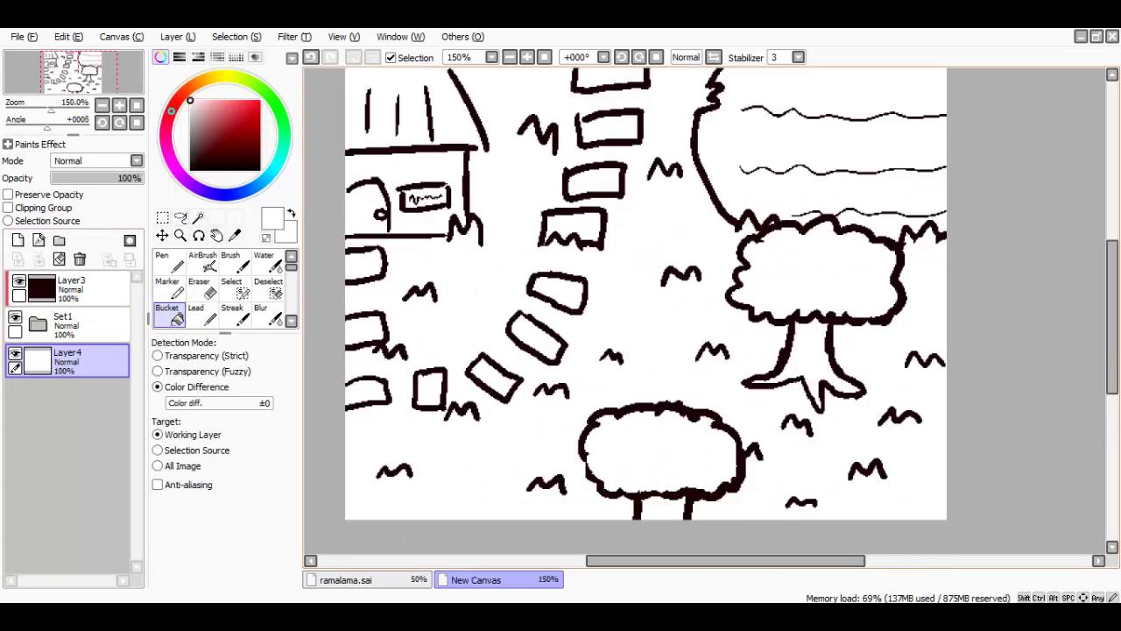
{"action": "scroll", "coordinate": [453, 255], "scroll_direction": "up", "scroll_amount": 3}
{"action": "left_click_drag", "start_coordinate": [208, 118], "coordinate": [217, 118]}
{"action": "scroll", "coordinate": [704, 311], "scroll_direction": "down", "scroll_amount": 4}
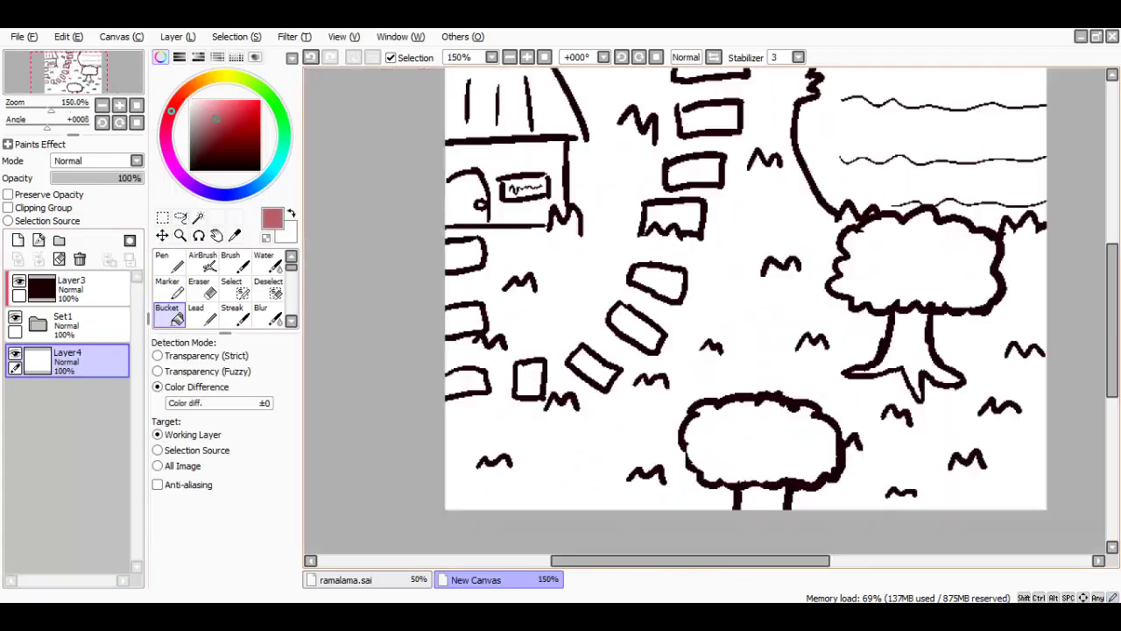
{"action": "scroll", "coordinate": [705, 311], "scroll_direction": "up", "scroll_amount": 3}
{"action": "left_click", "coordinate": [280, 113]}
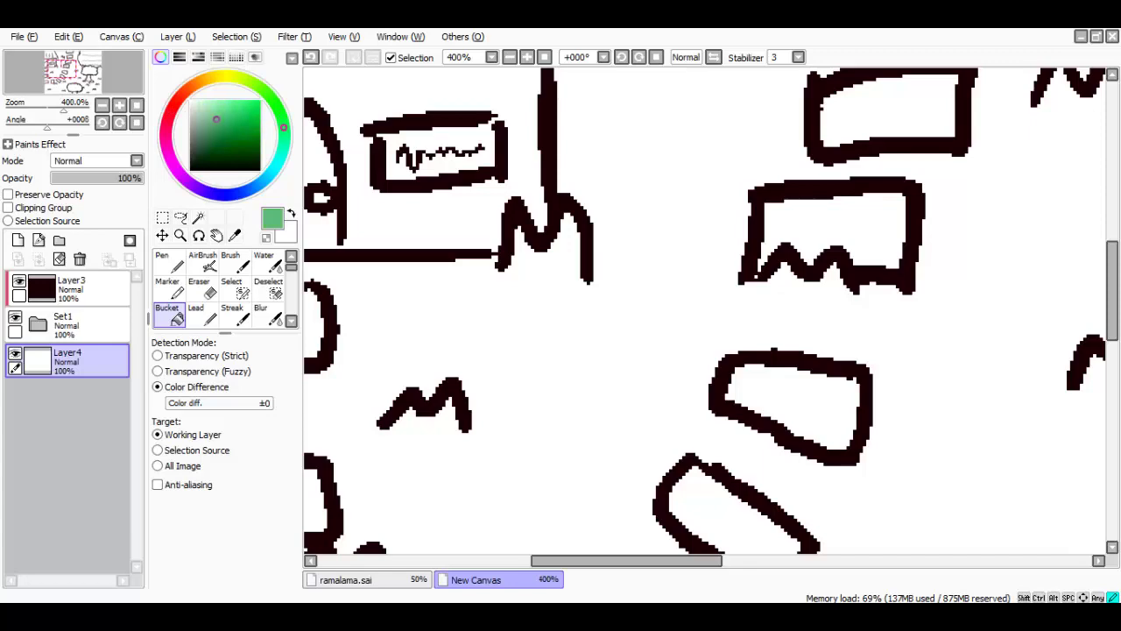
Try to fill the grass with green on Layer4 using the Working Layer target, and undo the fill.
{"action": "left_click", "coordinate": [496, 249]}
{"action": "scroll", "coordinate": [496, 249], "scroll_direction": "down", "scroll_amount": 5}
{"action": "scroll", "coordinate": [500, 262], "scroll_direction": "up", "scroll_amount": 2}
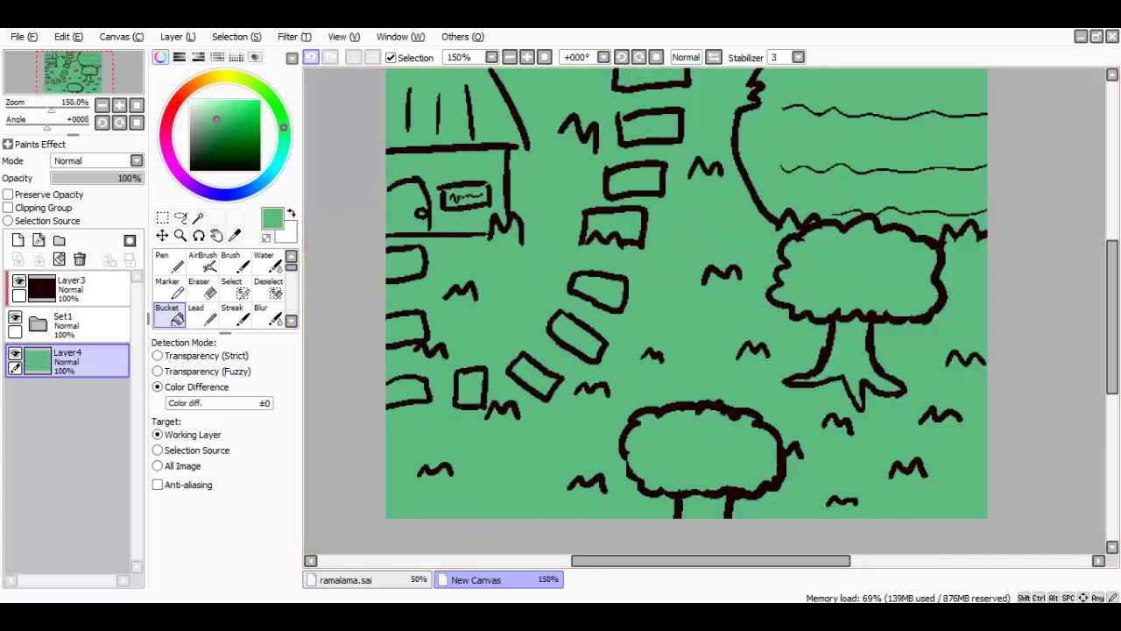
{"action": "key", "text": "ctrl+z"}
Fill the grass background with green on Layer4, with the Bucket's detection target set to All Image.
{"action": "left_click", "coordinate": [485, 307]}
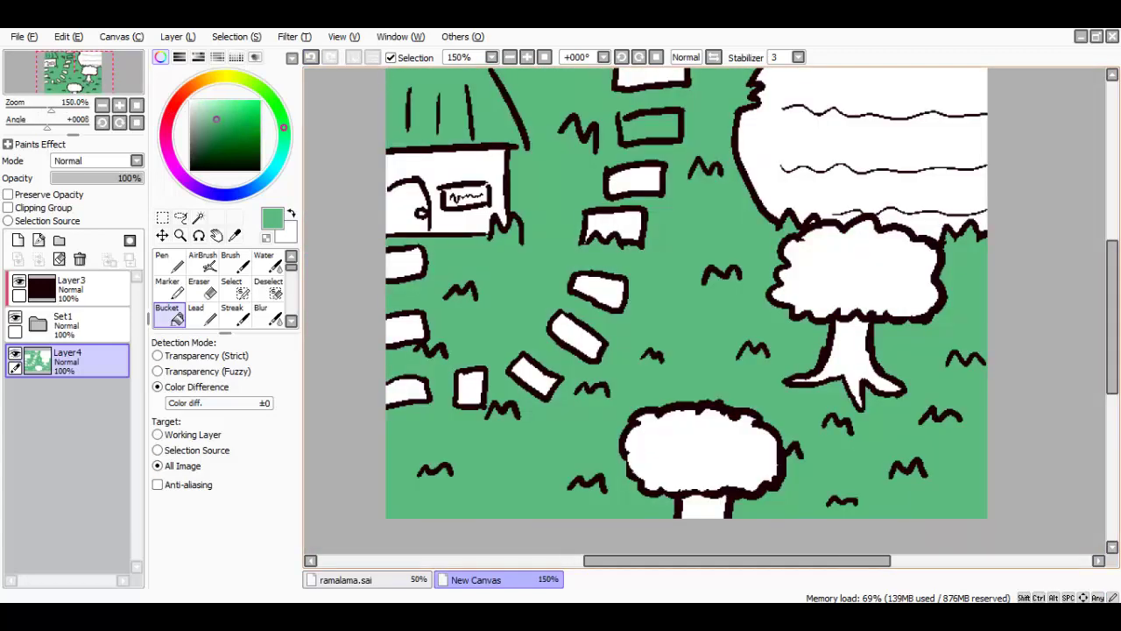
{"action": "scroll", "coordinate": [484, 301], "scroll_direction": "down", "scroll_amount": 1}
{"action": "scroll", "coordinate": [501, 257], "scroll_direction": "up", "scroll_amount": 1}
{"action": "scroll", "coordinate": [500, 256], "scroll_direction": "down", "scroll_amount": 1}
{"action": "scroll", "coordinate": [759, 315], "scroll_direction": "up", "scroll_amount": 1}
{"action": "scroll", "coordinate": [689, 293], "scroll_direction": "down", "scroll_amount": 1}
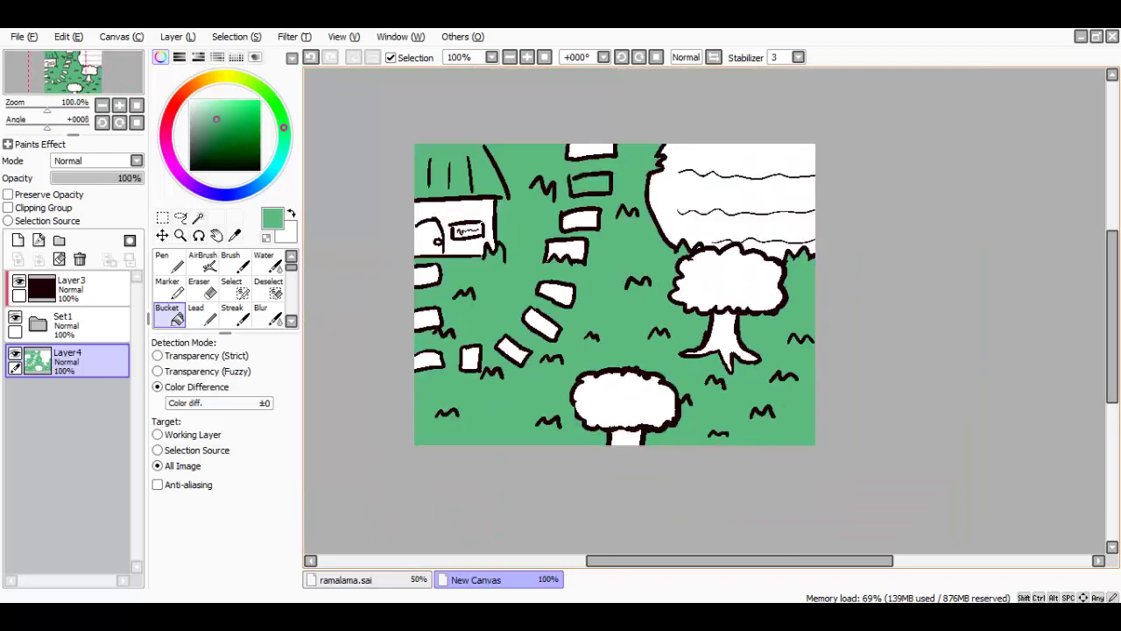
Close the gap in the open path stone's outline with grey Binary pen strokes at size 8 on Layer4.
{"action": "scroll", "coordinate": [630, 300], "scroll_direction": "up", "scroll_amount": 1}
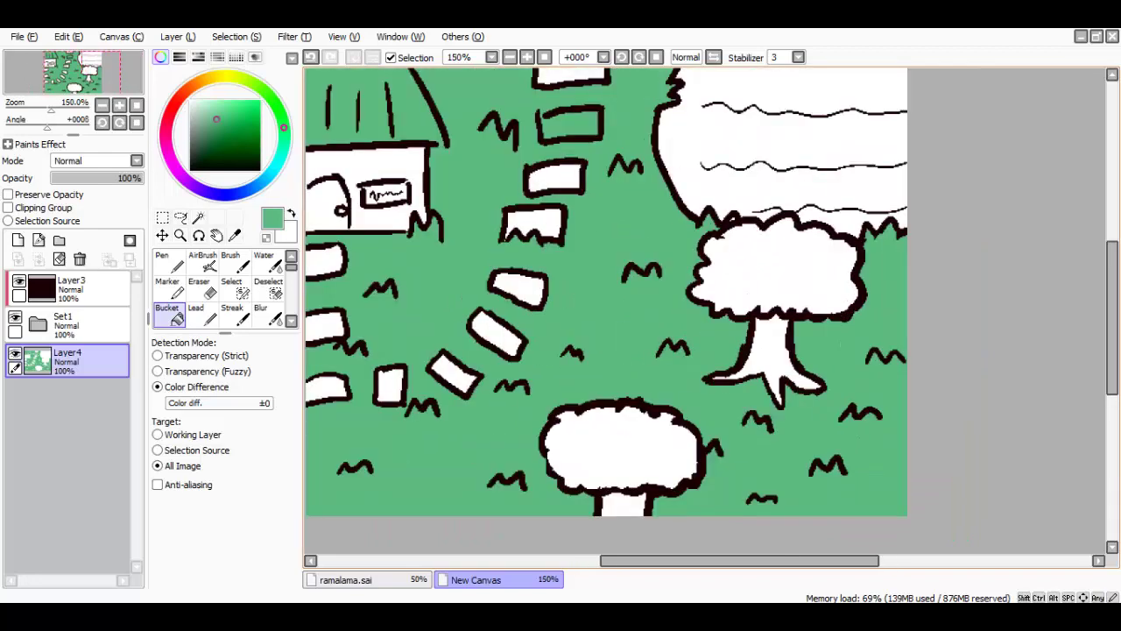
{"action": "scroll", "coordinate": [606, 291], "scroll_direction": "down", "scroll_amount": 1}
{"action": "scroll", "coordinate": [581, 154], "scroll_direction": "up", "scroll_amount": 4}
{"action": "scroll", "coordinate": [175, 298], "scroll_direction": "down", "scroll_amount": 2}
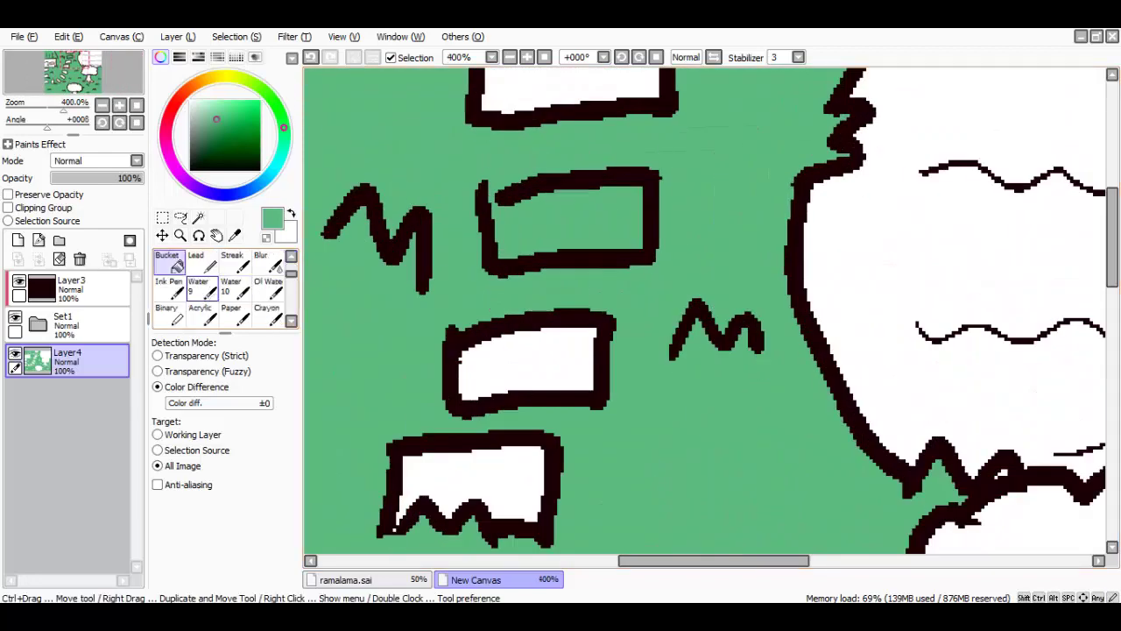
{"action": "left_click", "coordinate": [170, 316]}
{"action": "scroll", "coordinate": [549, 174], "scroll_direction": "up", "scroll_amount": 2}
{"action": "scroll", "coordinate": [551, 171], "scroll_direction": "up", "scroll_amount": 2}
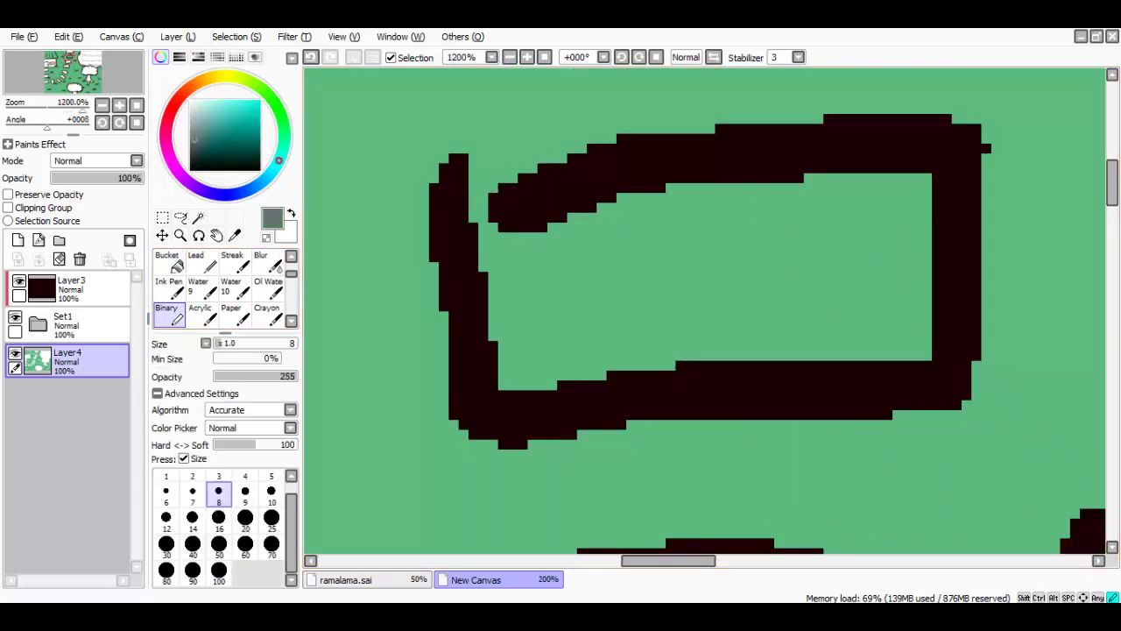
{"action": "scroll", "coordinate": [495, 222], "scroll_direction": "up", "scroll_amount": 1}
{"action": "left_click_drag", "start_coordinate": [545, 232], "coordinate": [483, 248]}
{"action": "scroll", "coordinate": [496, 223], "scroll_direction": "down", "scroll_amount": 2}
{"action": "scroll", "coordinate": [596, 198], "scroll_direction": "up", "scroll_amount": 1}
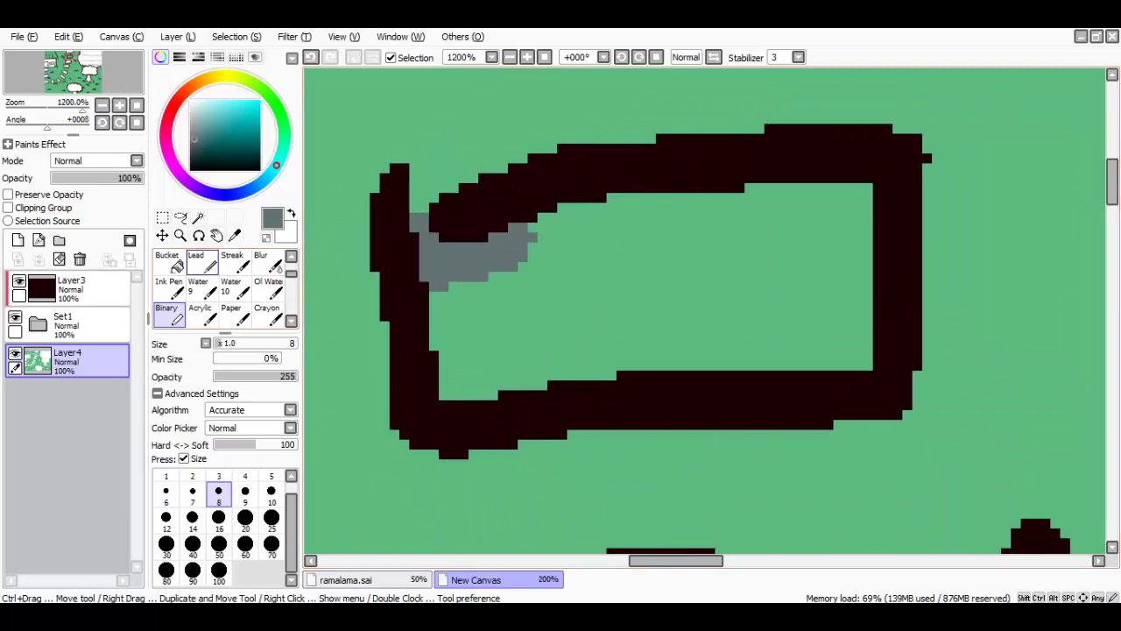
Fill the path stones with a warm brownish grey on Layer4 using the Bucket.
{"action": "left_click", "coordinate": [169, 262]}
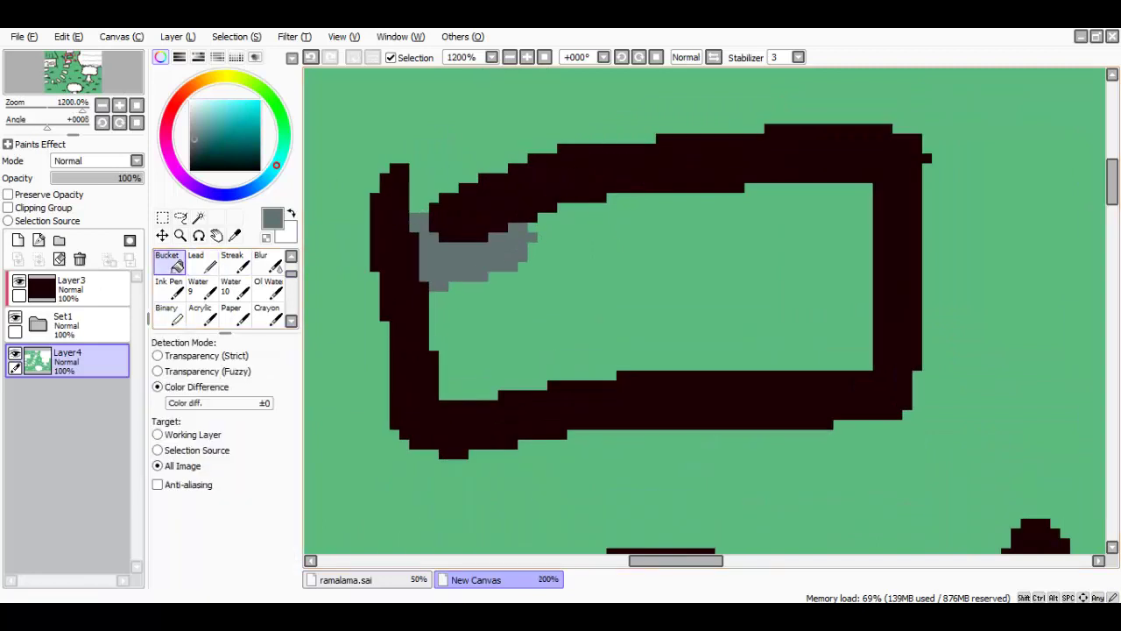
{"action": "left_click", "coordinate": [549, 233]}
{"action": "scroll", "coordinate": [549, 233], "scroll_direction": "down", "scroll_amount": 3}
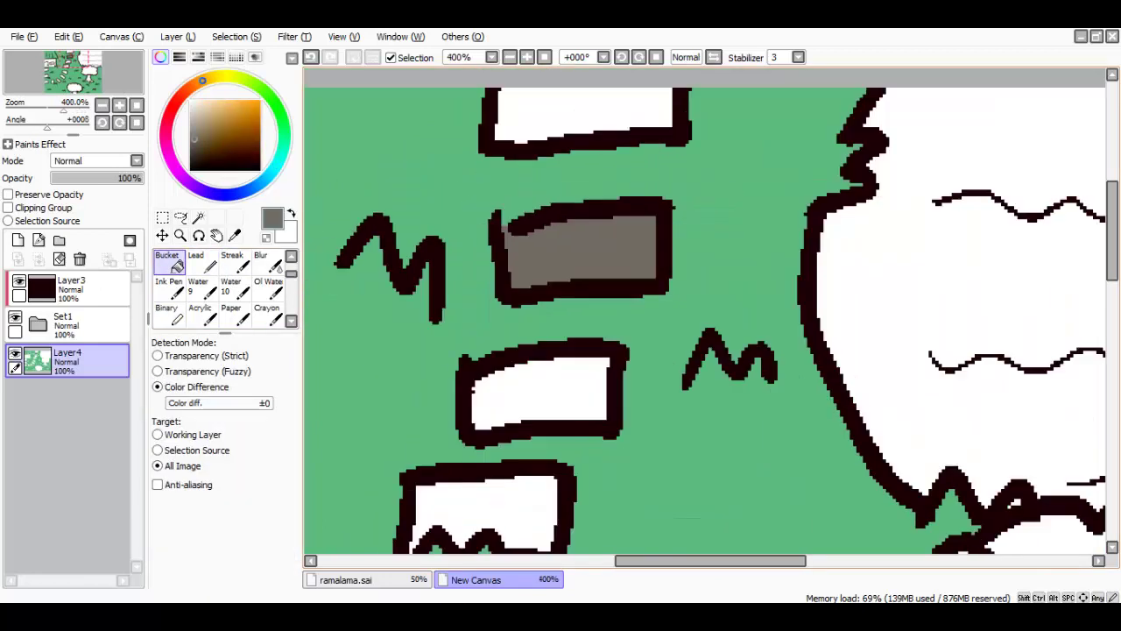
{"action": "left_click", "coordinate": [545, 391]}
{"action": "left_click", "coordinate": [628, 117]}
{"action": "scroll", "coordinate": [628, 117], "scroll_direction": "down", "scroll_amount": 4}
{"action": "scroll", "coordinate": [546, 305], "scroll_direction": "up", "scroll_amount": 2}
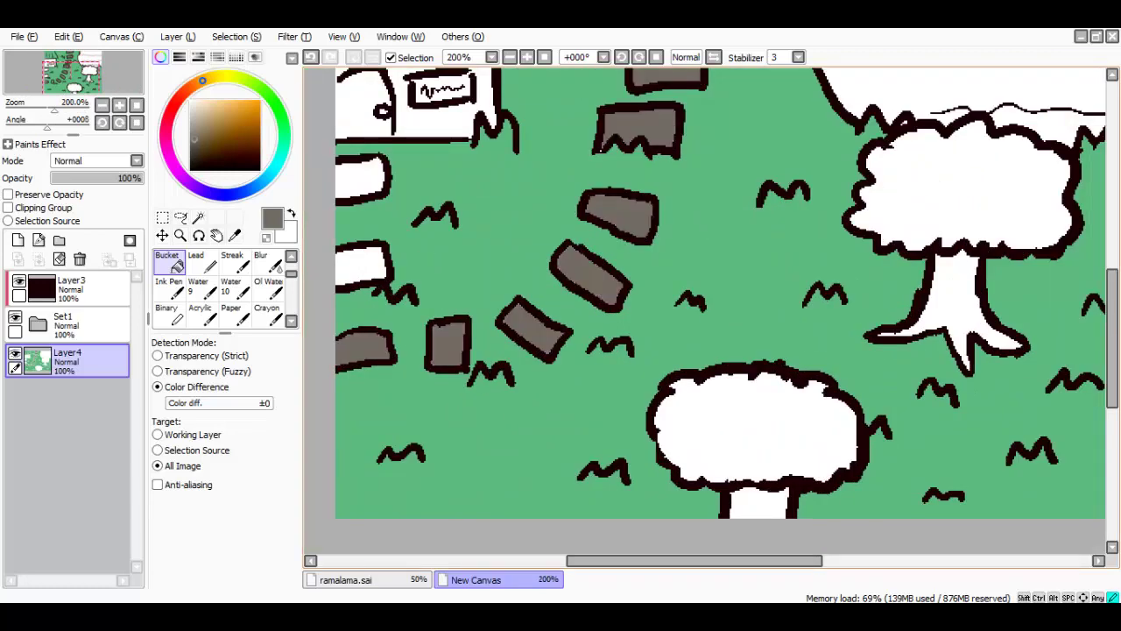
{"action": "scroll", "coordinate": [727, 293], "scroll_direction": "down", "scroll_amount": 1}
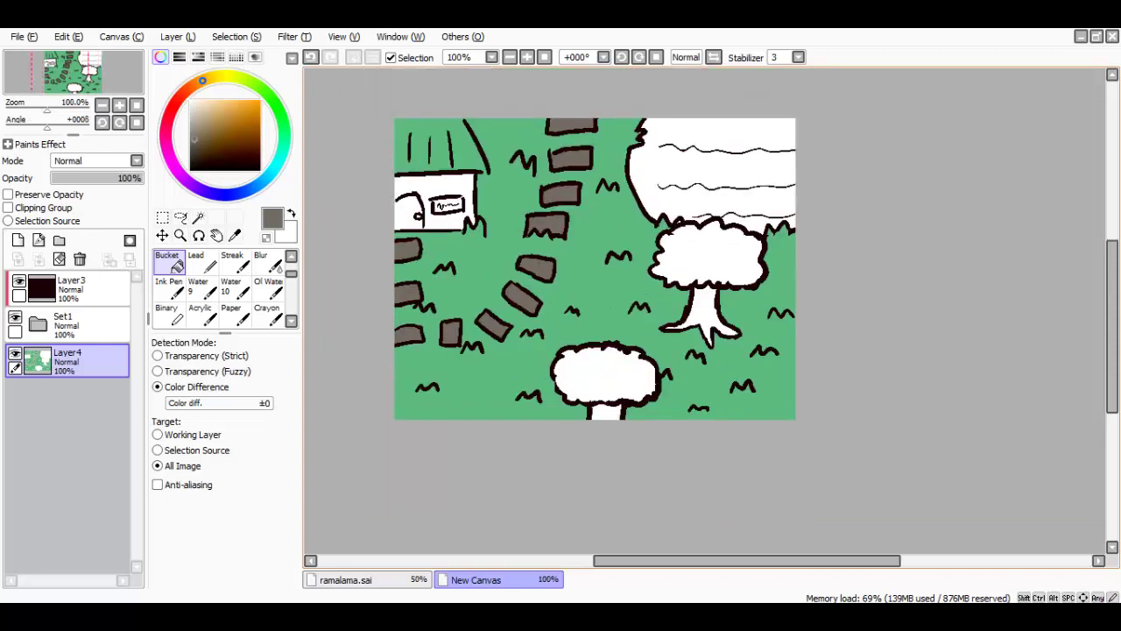
{"action": "left_click", "coordinate": [1095, 615]}
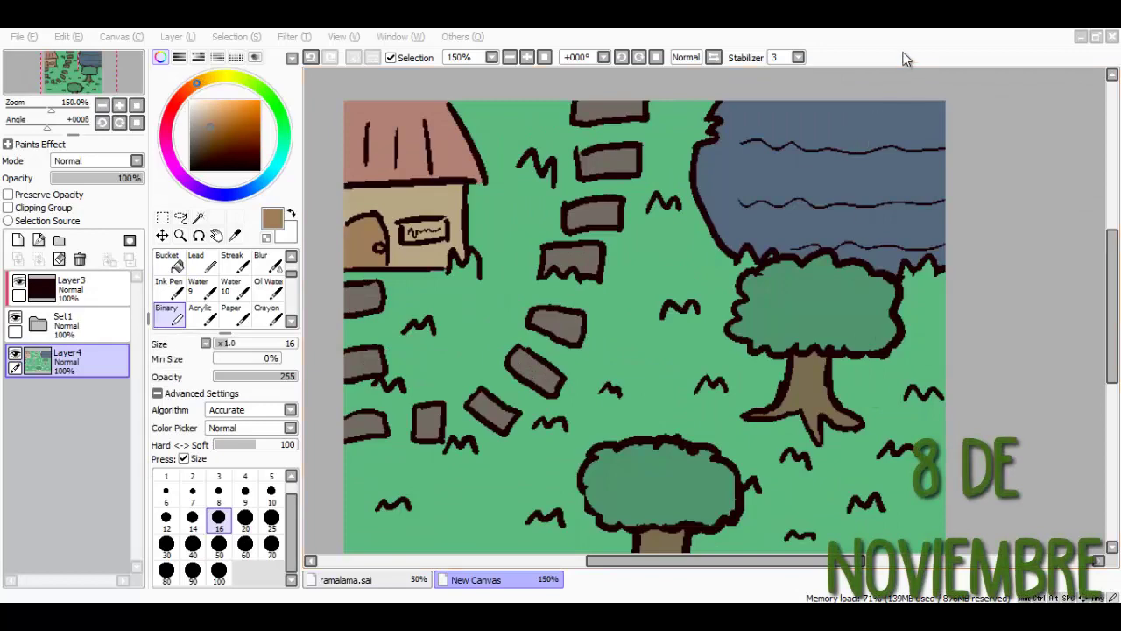
{"action": "scroll", "coordinate": [743, 220], "scroll_direction": "down", "scroll_amount": 1}
{"action": "scroll", "coordinate": [743, 220], "scroll_direction": "up", "scroll_amount": 1}
{"action": "scroll", "coordinate": [741, 221], "scroll_direction": "down", "scroll_amount": 1}
{"action": "scroll", "coordinate": [738, 220], "scroll_direction": "up", "scroll_amount": 1}
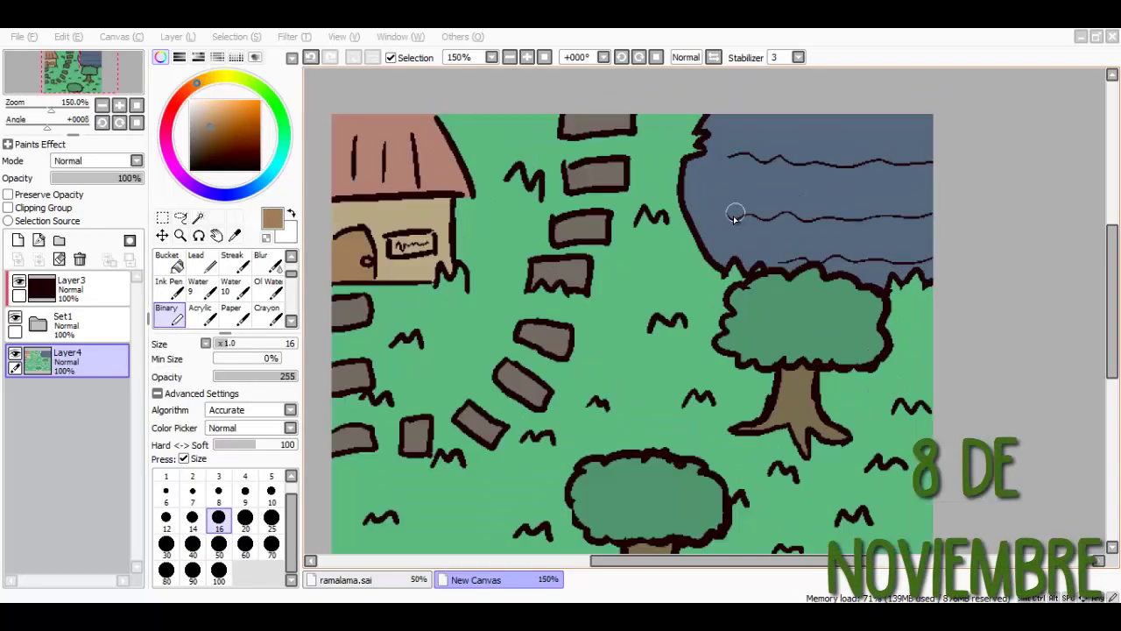
{"action": "scroll", "coordinate": [734, 219], "scroll_direction": "up", "scroll_amount": 1}
{"action": "scroll", "coordinate": [731, 219], "scroll_direction": "down", "scroll_amount": 2}
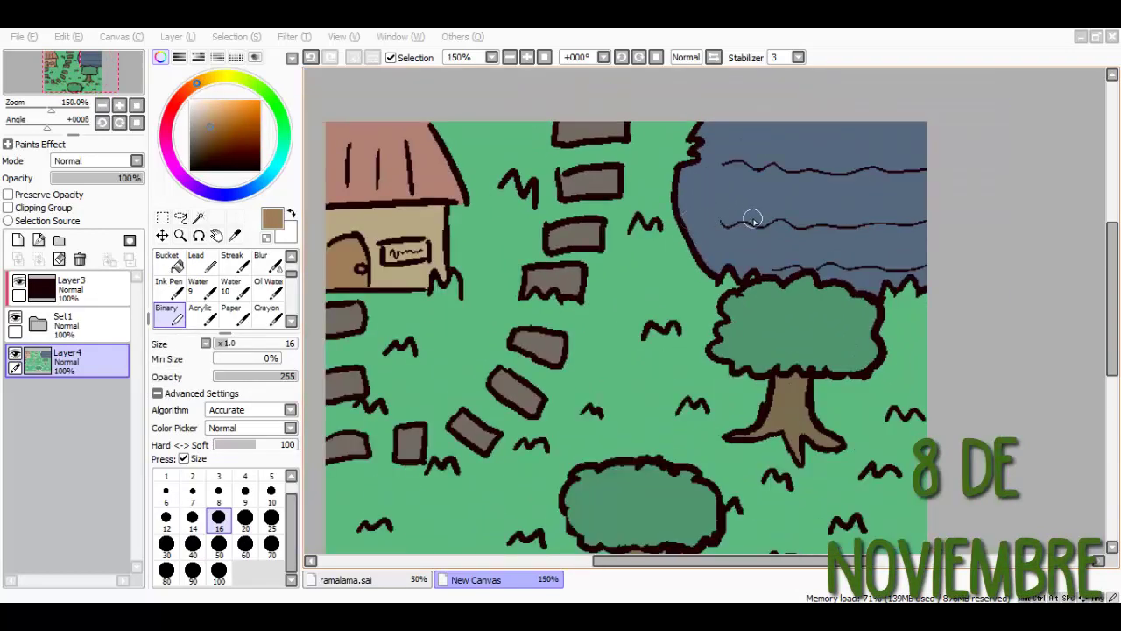
{"action": "scroll", "coordinate": [743, 220], "scroll_direction": "up", "scroll_amount": 2}
{"action": "scroll", "coordinate": [745, 228], "scroll_direction": "down", "scroll_amount": 2}
{"action": "scroll", "coordinate": [746, 228], "scroll_direction": "up", "scroll_amount": 1}
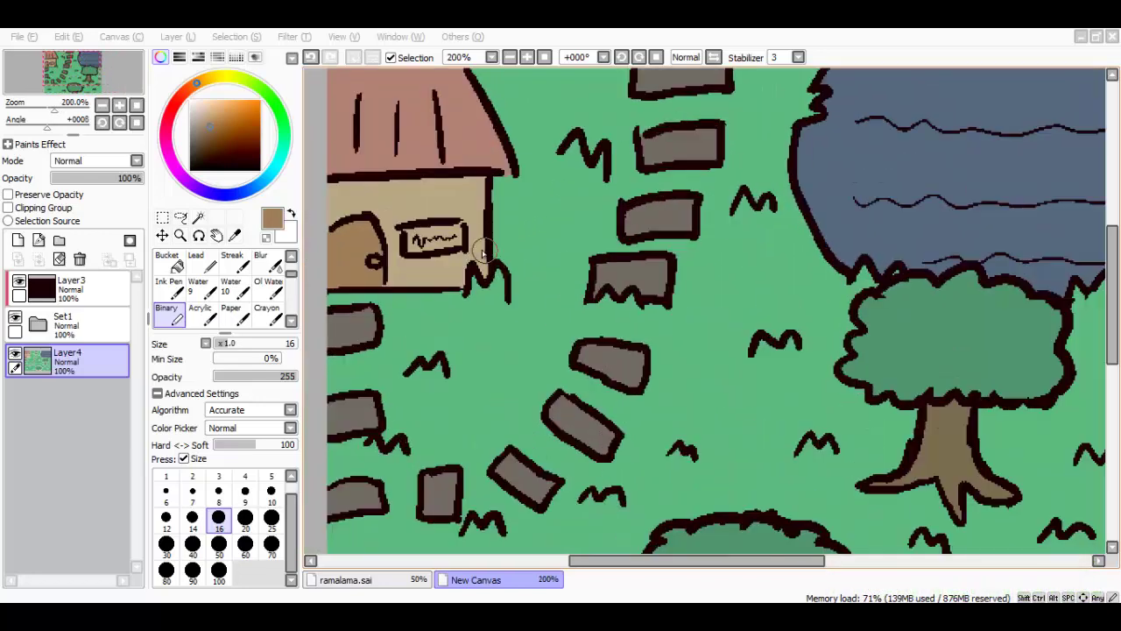
{"action": "scroll", "coordinate": [746, 228], "scroll_direction": "down", "scroll_amount": 2}
{"action": "scroll", "coordinate": [745, 228], "scroll_direction": "up", "scroll_amount": 1}
{"action": "scroll", "coordinate": [485, 301], "scroll_direction": "down", "scroll_amount": 1}
{"action": "scroll", "coordinate": [471, 315], "scroll_direction": "up", "scroll_amount": 1}
Recolour the grass tuft between the house and the curved path dark green on Layer3 with the Binary pen at size 16.
{"action": "left_click", "coordinate": [84, 292]}
{"action": "scroll", "coordinate": [520, 337], "scroll_direction": "up", "scroll_amount": 3}
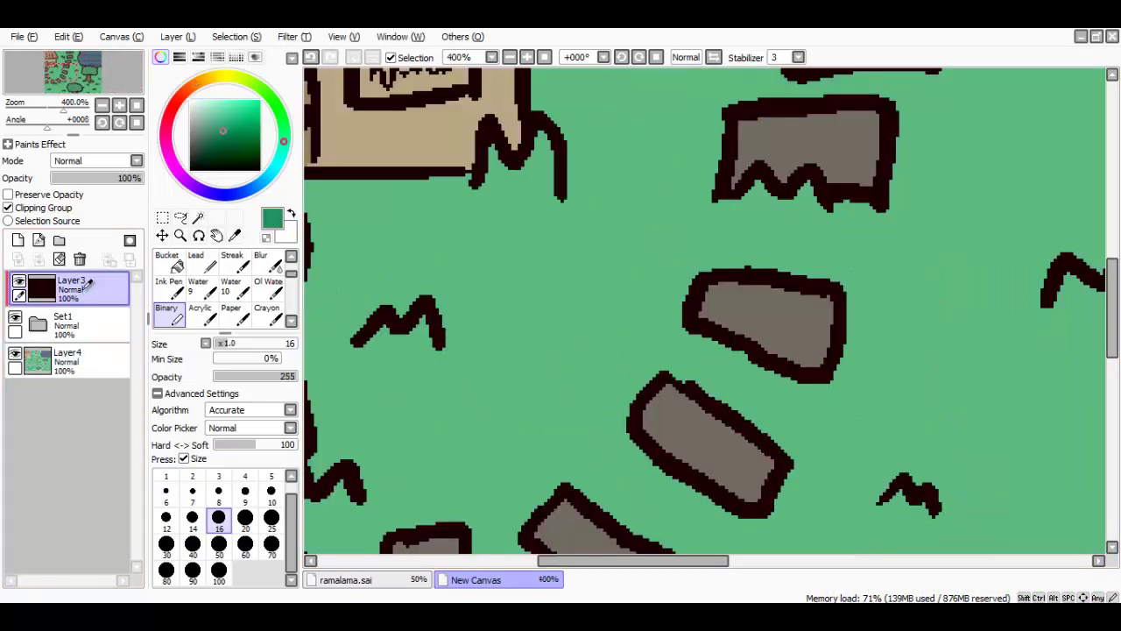
{"action": "scroll", "coordinate": [605, 289], "scroll_direction": "down", "scroll_amount": 2}
{"action": "scroll", "coordinate": [615, 307], "scroll_direction": "up", "scroll_amount": 2}
{"action": "scroll", "coordinate": [550, 322], "scroll_direction": "down", "scroll_amount": 2}
{"action": "scroll", "coordinate": [549, 322], "scroll_direction": "up", "scroll_amount": 3}
{"action": "left_click_drag", "start_coordinate": [361, 290], "coordinate": [469, 271]}
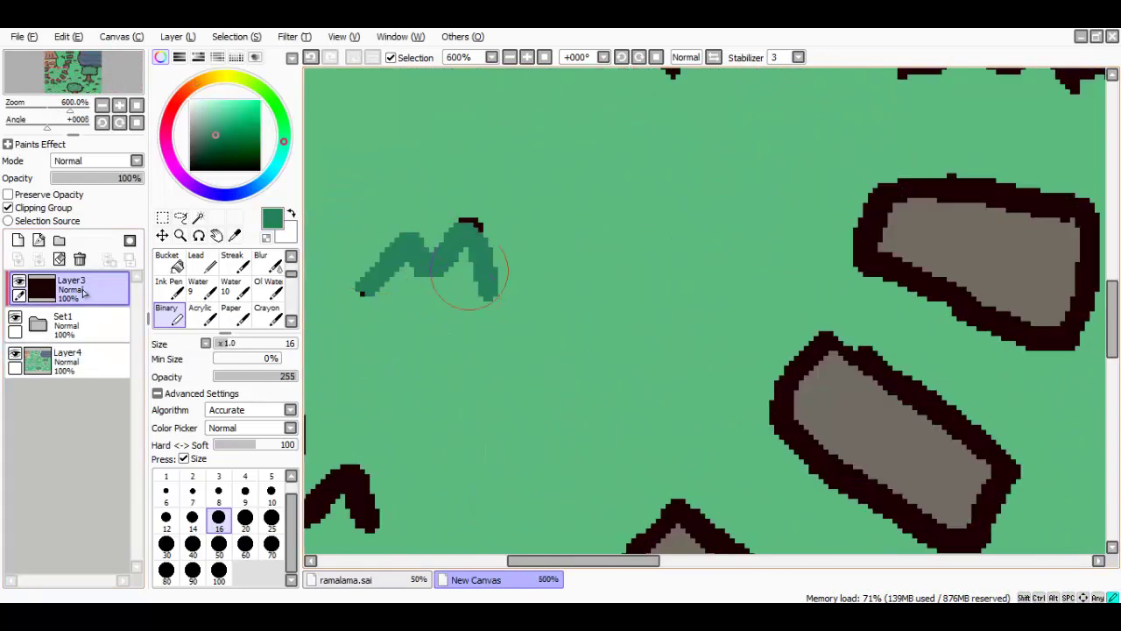
Paint the outlines of the tufts at the house corner and under the left path stone dark green on Layer3.
{"action": "scroll", "coordinate": [380, 287], "scroll_direction": "down", "scroll_amount": 3}
{"action": "scroll", "coordinate": [441, 175], "scroll_direction": "up", "scroll_amount": 2}
{"action": "scroll", "coordinate": [480, 240], "scroll_direction": "up", "scroll_amount": 3}
{"action": "mouse_move", "coordinate": [544, 200]}
{"action": "left_mouse_down"}
{"action": "mouse_move", "coordinate": [538, 185]}
{"action": "mouse_move", "coordinate": [460, 273]}
{"action": "mouse_move", "coordinate": [394, 206]}
{"action": "mouse_move", "coordinate": [321, 279]}
{"action": "left_mouse_up"}
{"action": "scroll", "coordinate": [566, 175], "scroll_direction": "down", "scroll_amount": 4}
{"action": "scroll", "coordinate": [495, 194], "scroll_direction": "down", "scroll_amount": 2}
{"action": "scroll", "coordinate": [469, 315], "scroll_direction": "up", "scroll_amount": 2}
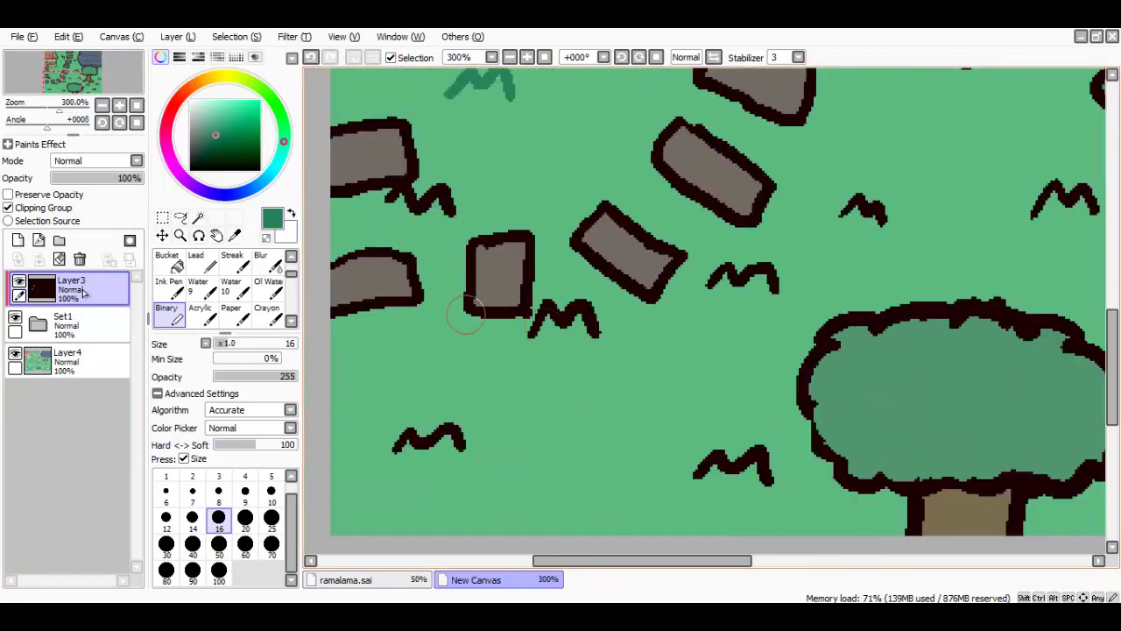
{"action": "scroll", "coordinate": [438, 182], "scroll_direction": "up", "scroll_amount": 2}
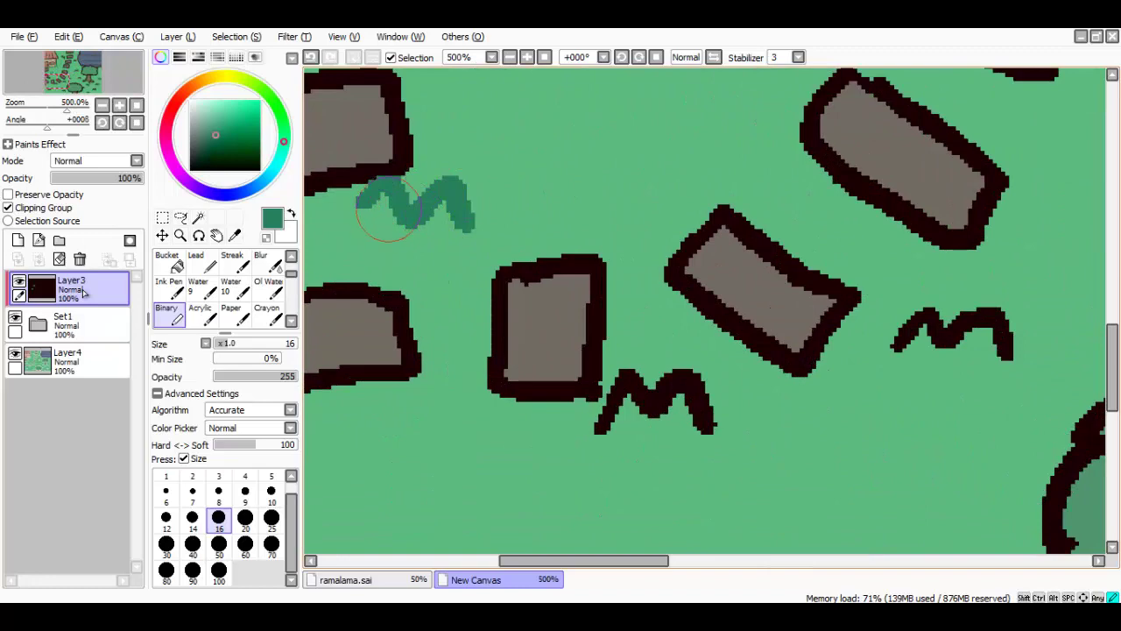
Recolour the tufts beside the square path stone, in the lower-left grass and left of the lower tree dark green.
{"action": "scroll", "coordinate": [391, 211], "scroll_direction": "down", "scroll_amount": 2}
{"action": "scroll", "coordinate": [538, 317], "scroll_direction": "up", "scroll_amount": 3}
{"action": "left_click_drag", "start_coordinate": [605, 254], "coordinate": [526, 308]}
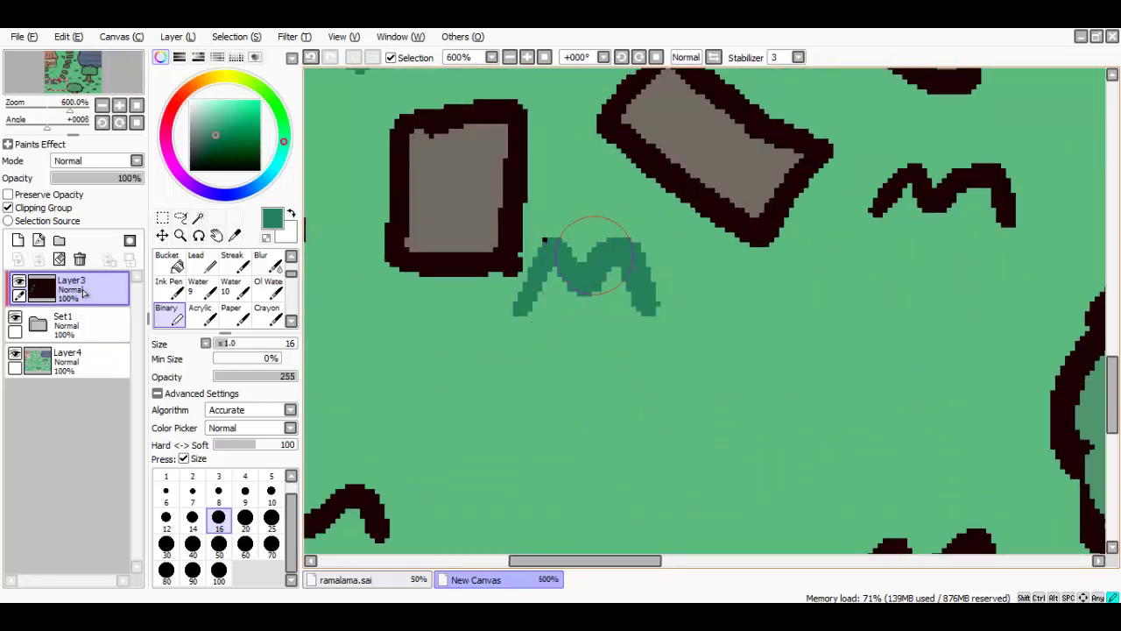
{"action": "left_click_drag", "start_coordinate": [594, 255], "coordinate": [570, 239]}
{"action": "scroll", "coordinate": [581, 240], "scroll_direction": "down", "scroll_amount": 3}
{"action": "scroll", "coordinate": [519, 361], "scroll_direction": "up", "scroll_amount": 2}
{"action": "left_click_drag", "start_coordinate": [467, 376], "coordinate": [413, 363]}
{"action": "scroll", "coordinate": [491, 383], "scroll_direction": "down", "scroll_amount": 2}
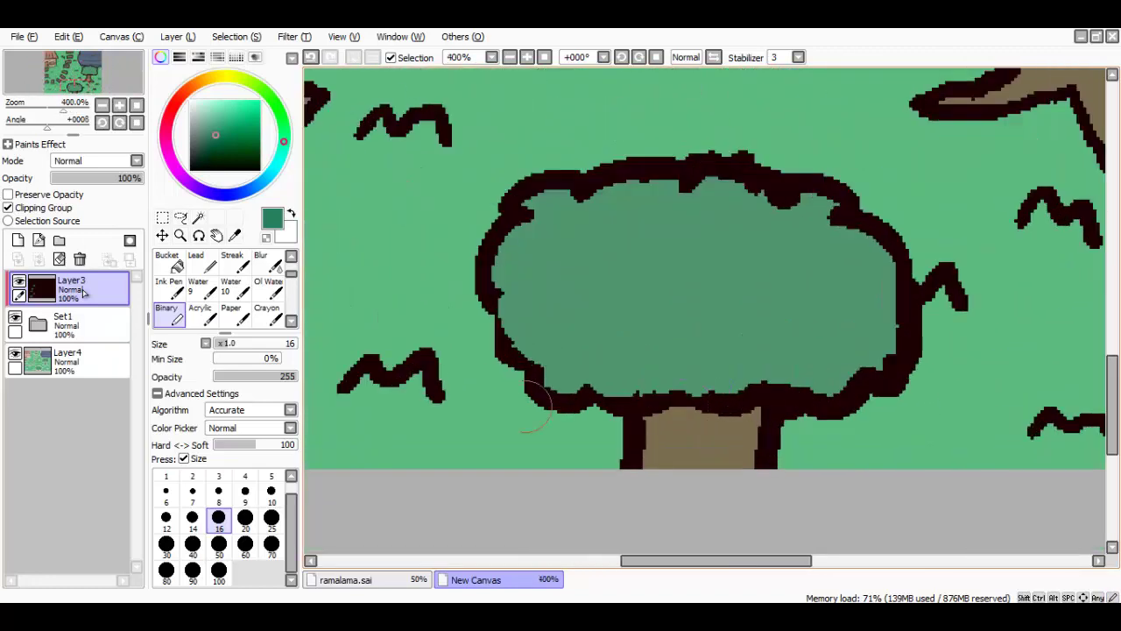
{"action": "scroll", "coordinate": [450, 400], "scroll_direction": "up", "scroll_amount": 3}
{"action": "left_click_drag", "start_coordinate": [450, 400], "coordinate": [355, 359]}
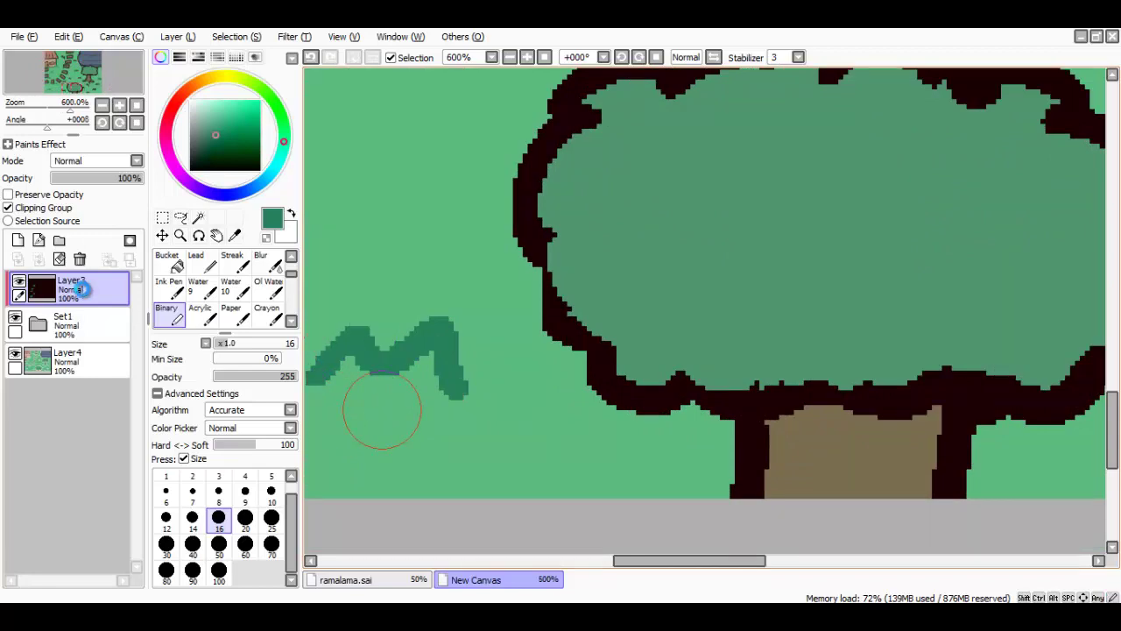
Recolour the three tufts between the curved path and the two trees dark green.
{"action": "scroll", "coordinate": [381, 410], "scroll_direction": "down", "scroll_amount": 2}
{"action": "scroll", "coordinate": [500, 250], "scroll_direction": "up", "scroll_amount": 3}
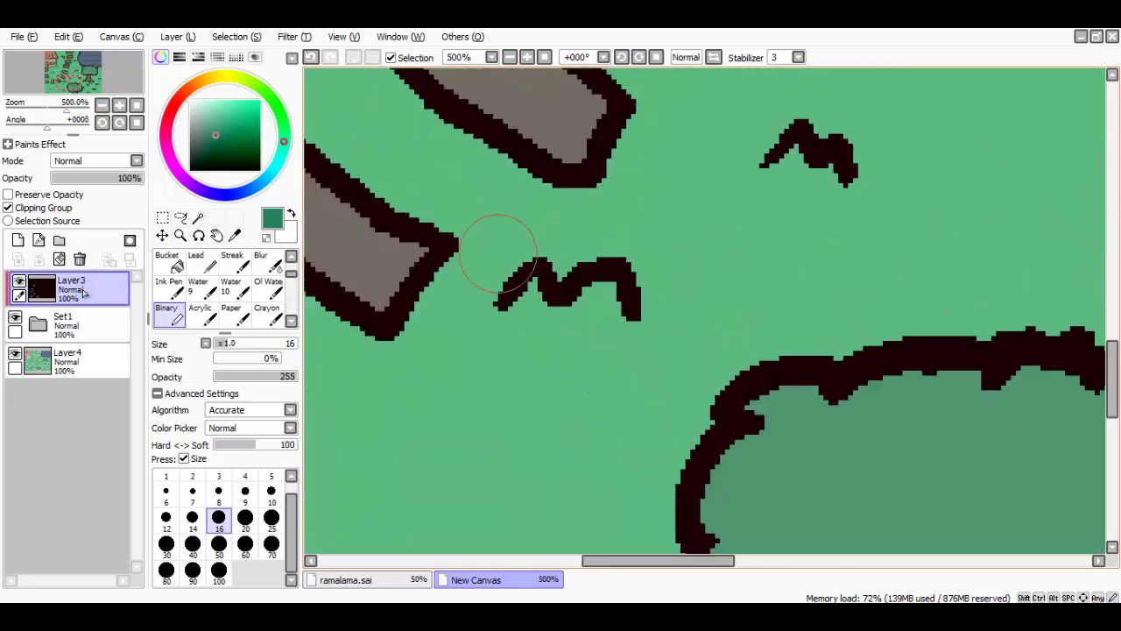
{"action": "mouse_move", "coordinate": [504, 311]}
{"action": "left_mouse_down"}
{"action": "mouse_move", "coordinate": [609, 294]}
{"action": "mouse_move", "coordinate": [666, 300]}
{"action": "mouse_move", "coordinate": [763, 339]}
{"action": "left_mouse_up"}
{"action": "scroll", "coordinate": [645, 305], "scroll_direction": "down", "scroll_amount": 2}
{"action": "scroll", "coordinate": [763, 187], "scroll_direction": "up", "scroll_amount": 3}
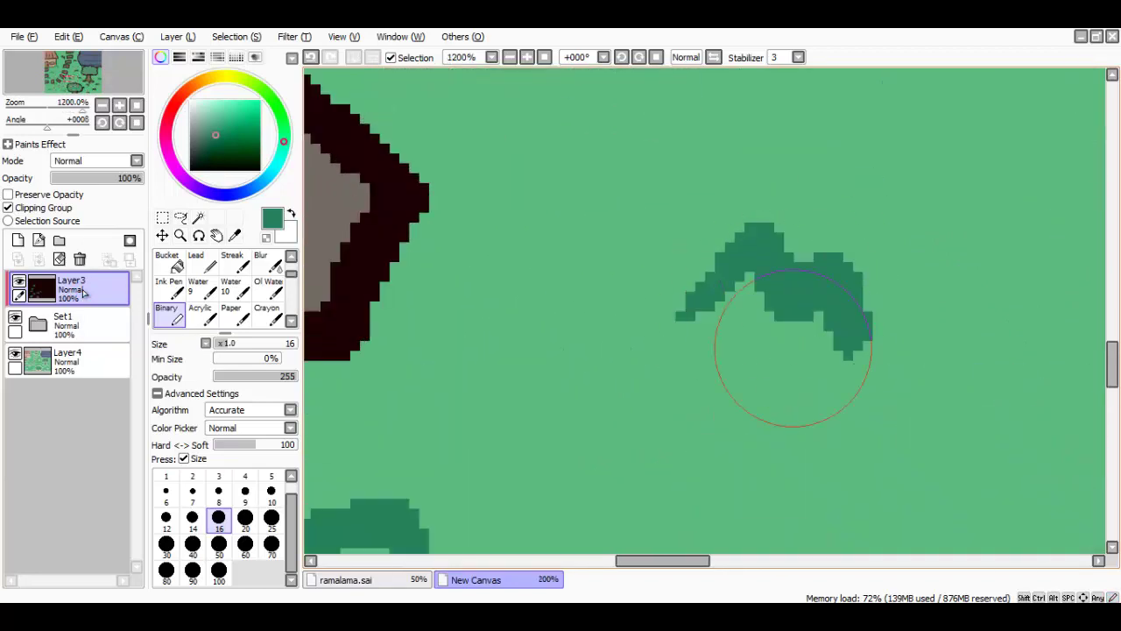
{"action": "scroll", "coordinate": [713, 252], "scroll_direction": "down", "scroll_amount": 3}
{"action": "scroll", "coordinate": [758, 229], "scroll_direction": "up", "scroll_amount": 3}
{"action": "left_click_drag", "start_coordinate": [725, 285], "coordinate": [854, 255]}
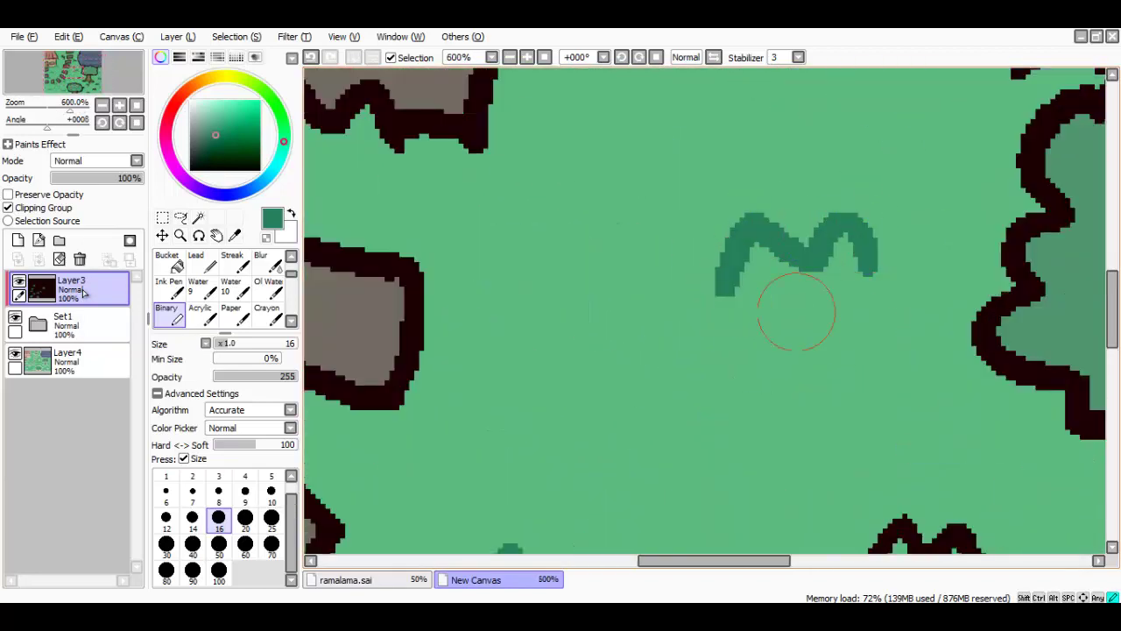
Recolour the tufts on both sides of the upper path stones dark green.
{"action": "scroll", "coordinate": [798, 312], "scroll_direction": "down", "scroll_amount": 4}
{"action": "scroll", "coordinate": [798, 215], "scroll_direction": "up", "scroll_amount": 6}
{"action": "left_click_drag", "start_coordinate": [629, 243], "coordinate": [814, 167]}
{"action": "scroll", "coordinate": [818, 325], "scroll_direction": "down", "scroll_amount": 3}
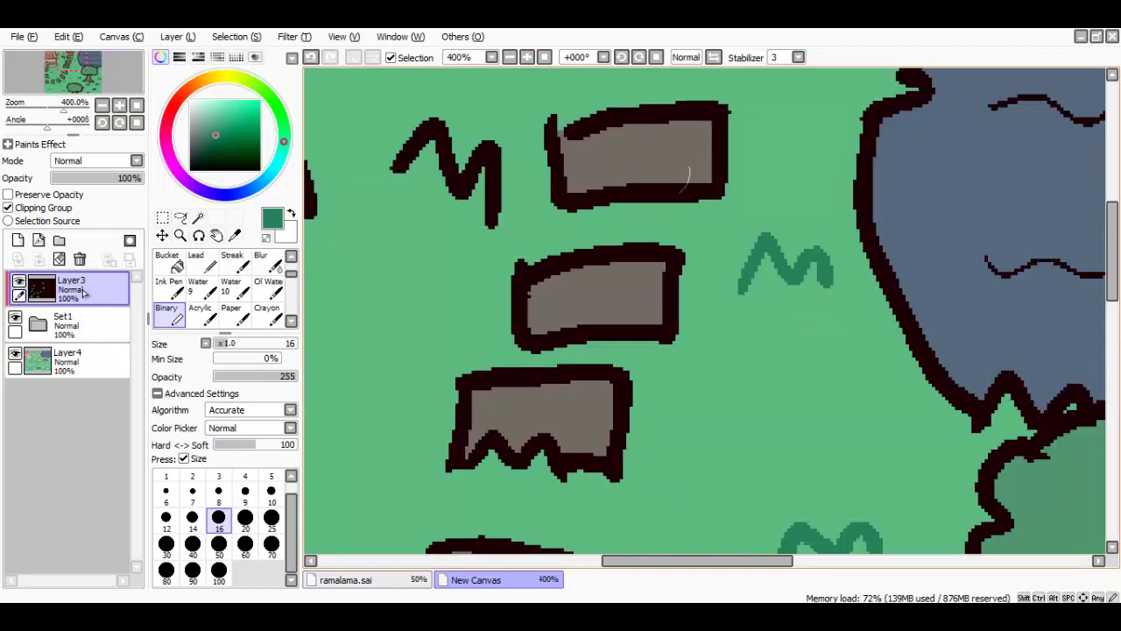
{"action": "scroll", "coordinate": [401, 181], "scroll_direction": "up", "scroll_amount": 1}
{"action": "mouse_move", "coordinate": [401, 180]}
{"action": "left_mouse_down"}
{"action": "mouse_move", "coordinate": [538, 229]}
{"action": "mouse_move", "coordinate": [550, 263]}
{"action": "left_mouse_up"}
{"action": "scroll", "coordinate": [585, 304], "scroll_direction": "down", "scroll_amount": 4}
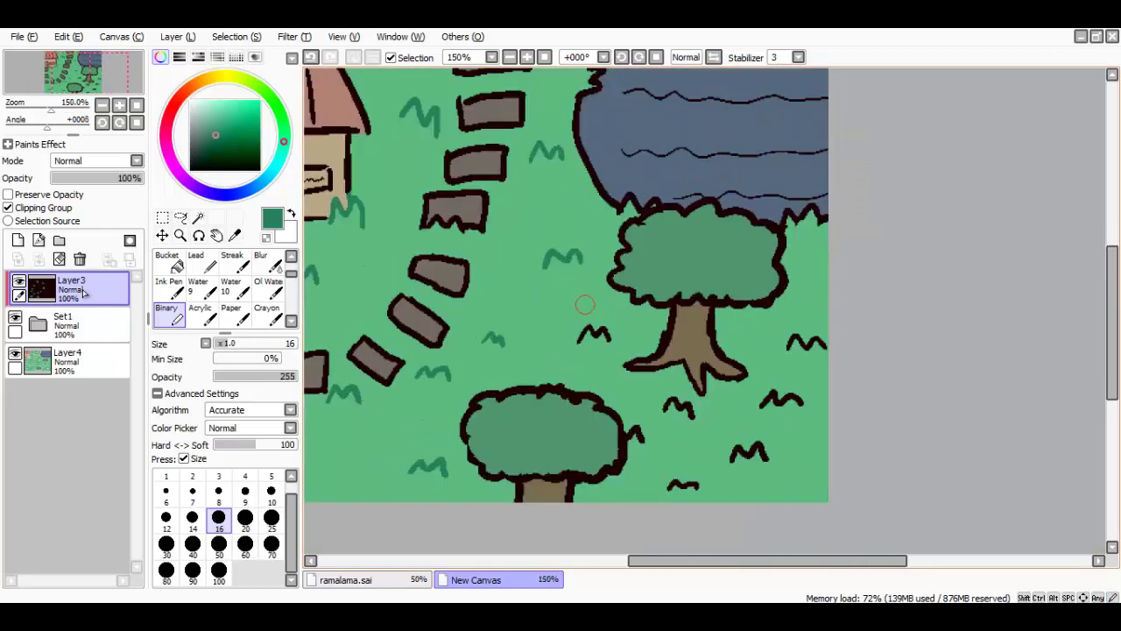
Recolour the tufts left of the right tree's trunk, beside the lower tree's crown and below the trunk dark green.
{"action": "scroll", "coordinate": [586, 304], "scroll_direction": "up", "scroll_amount": 3}
{"action": "left_click_drag", "start_coordinate": [533, 380], "coordinate": [543, 367]}
{"action": "scroll", "coordinate": [615, 368], "scroll_direction": "down", "scroll_amount": 3}
{"action": "scroll", "coordinate": [543, 254], "scroll_direction": "up", "scroll_amount": 5}
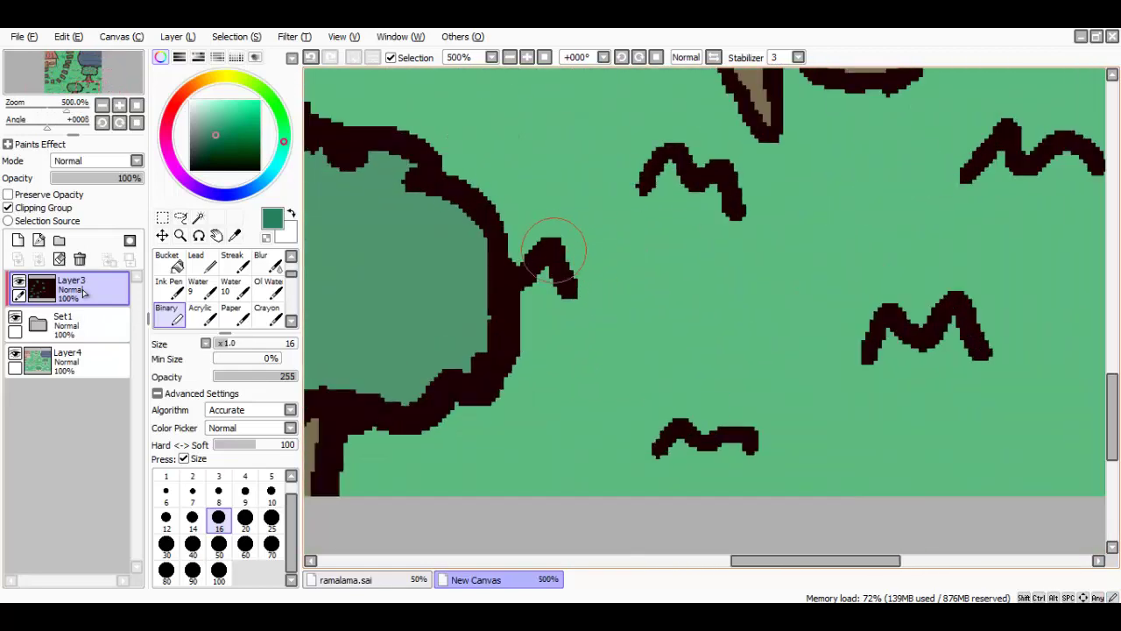
{"action": "mouse_move", "coordinate": [491, 320]}
{"action": "left_mouse_down"}
{"action": "mouse_move", "coordinate": [538, 255]}
{"action": "mouse_move", "coordinate": [616, 368]}
{"action": "left_mouse_up"}
{"action": "scroll", "coordinate": [616, 368], "scroll_direction": "down", "scroll_amount": 3}
{"action": "scroll", "coordinate": [666, 289], "scroll_direction": "up", "scroll_amount": 4}
{"action": "mouse_move", "coordinate": [676, 238]}
{"action": "left_mouse_down"}
{"action": "mouse_move", "coordinate": [809, 213]}
{"action": "mouse_move", "coordinate": [828, 258]}
{"action": "left_mouse_up"}
Recolour the tufts along the lower-right part of the grass dark green.
{"action": "scroll", "coordinate": [604, 232], "scroll_direction": "down", "scroll_amount": 4}
{"action": "scroll", "coordinate": [652, 376], "scroll_direction": "up", "scroll_amount": 3}
{"action": "mouse_move", "coordinate": [591, 372]}
{"action": "left_mouse_down"}
{"action": "mouse_move", "coordinate": [668, 366]}
{"action": "mouse_move", "coordinate": [796, 271]}
{"action": "left_mouse_up"}
{"action": "scroll", "coordinate": [796, 333], "scroll_direction": "down", "scroll_amount": 3}
{"action": "scroll", "coordinate": [671, 370], "scroll_direction": "up", "scroll_amount": 3}
{"action": "scroll", "coordinate": [733, 319], "scroll_direction": "down", "scroll_amount": 1}
{"action": "scroll", "coordinate": [762, 291], "scroll_direction": "up", "scroll_amount": 3}
{"action": "left_click_drag", "start_coordinate": [752, 478], "coordinate": [743, 463]}
{"action": "scroll", "coordinate": [799, 429], "scroll_direction": "down", "scroll_amount": 3}
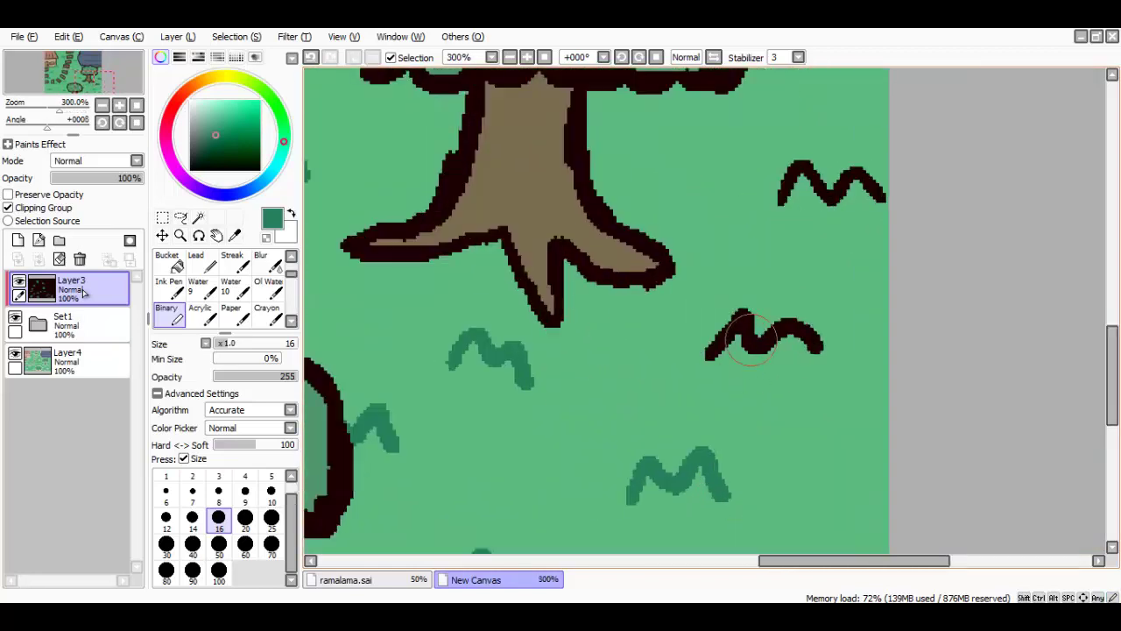
Recolour the two remaining tufts right of the large tree, near the drawing's edge, dark green.
{"action": "scroll", "coordinate": [815, 322], "scroll_direction": "up", "scroll_amount": 3}
{"action": "left_click_drag", "start_coordinate": [699, 353], "coordinate": [740, 294]}
{"action": "scroll", "coordinate": [854, 378], "scroll_direction": "down", "scroll_amount": 2}
{"action": "scroll", "coordinate": [833, 338], "scroll_direction": "up", "scroll_amount": 2}
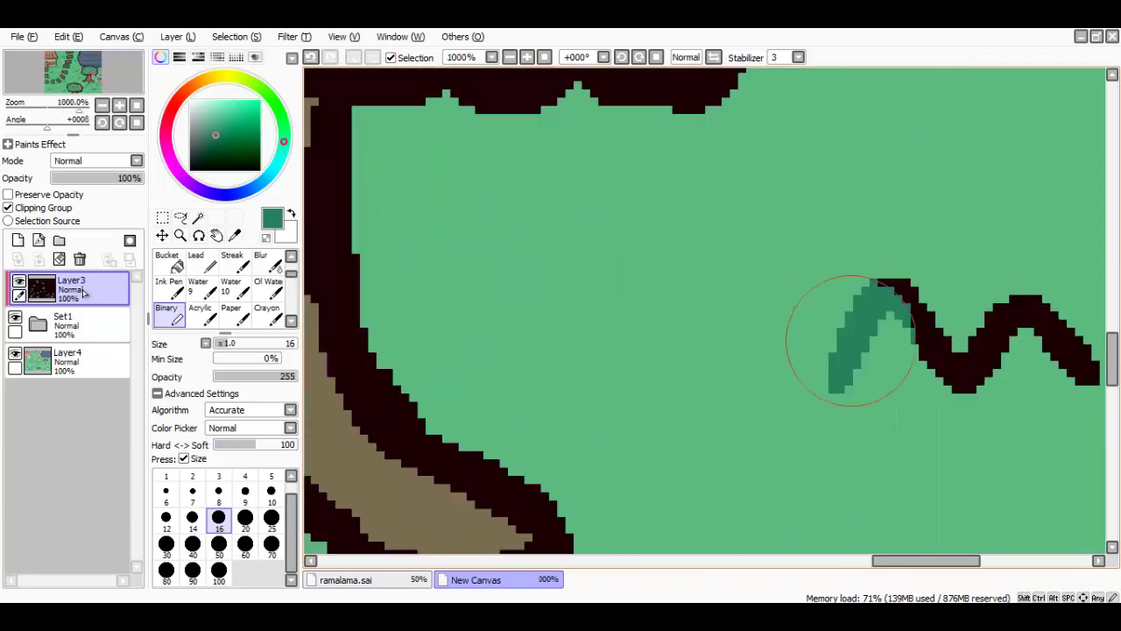
{"action": "left_click_drag", "start_coordinate": [833, 338], "coordinate": [1086, 372]}
{"action": "scroll", "coordinate": [834, 280], "scroll_direction": "down", "scroll_amount": 1}
Recolour the pond's bank outline and its grass edging dark green on Layer3.
{"action": "scroll", "coordinate": [834, 281], "scroll_direction": "down", "scroll_amount": 3}
{"action": "scroll", "coordinate": [511, 333], "scroll_direction": "up", "scroll_amount": 4}
{"action": "left_click_drag", "start_coordinate": [515, 396], "coordinate": [468, 272]}
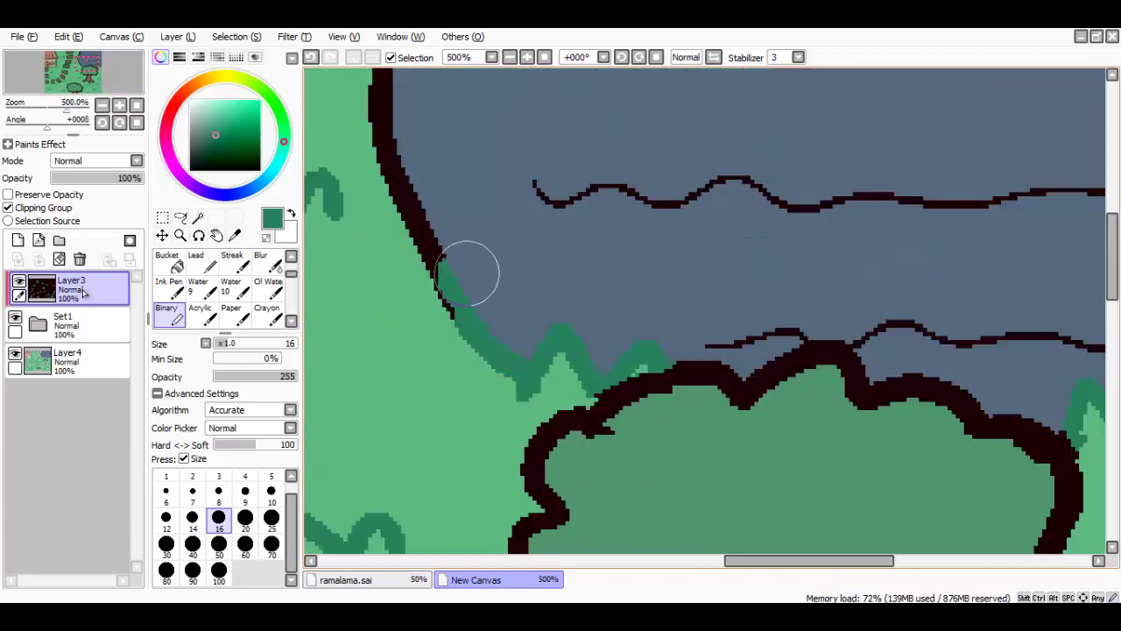
{"action": "scroll", "coordinate": [483, 359], "scroll_direction": "down", "scroll_amount": 3}
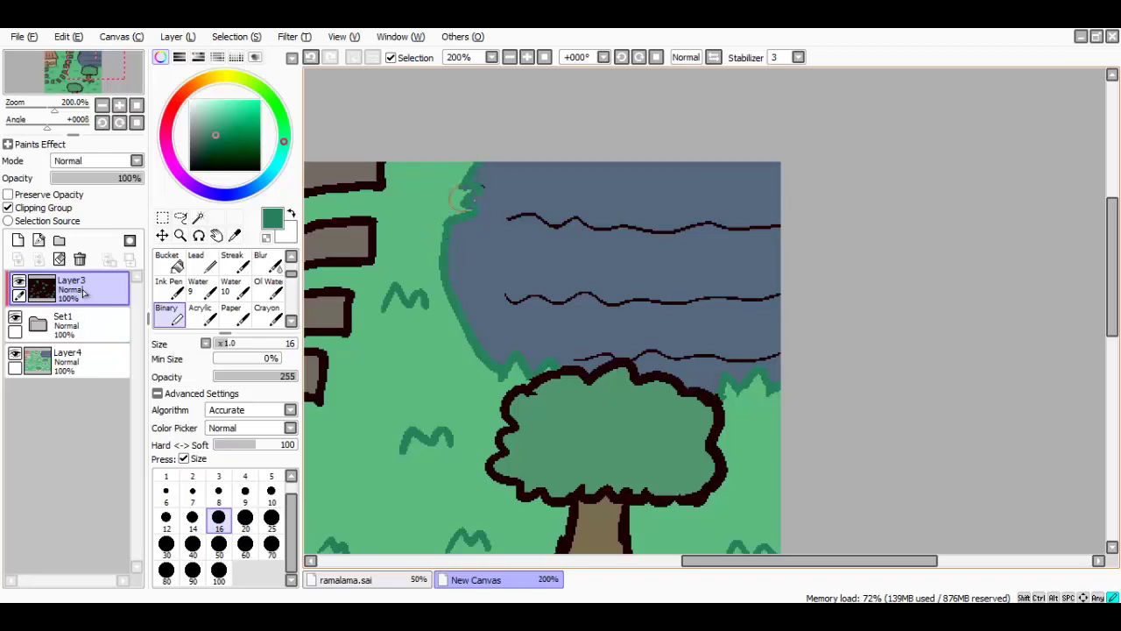
{"action": "left_click_drag", "start_coordinate": [463, 199], "coordinate": [480, 194]}
{"action": "scroll", "coordinate": [518, 254], "scroll_direction": "down", "scroll_amount": 4}
{"action": "scroll", "coordinate": [616, 303], "scroll_direction": "up", "scroll_amount": 6}
Sample the water colour, shift it to a dark navy blue and recolour the pond's three wave lines with it.
{"action": "right_click", "coordinate": [506, 322]}
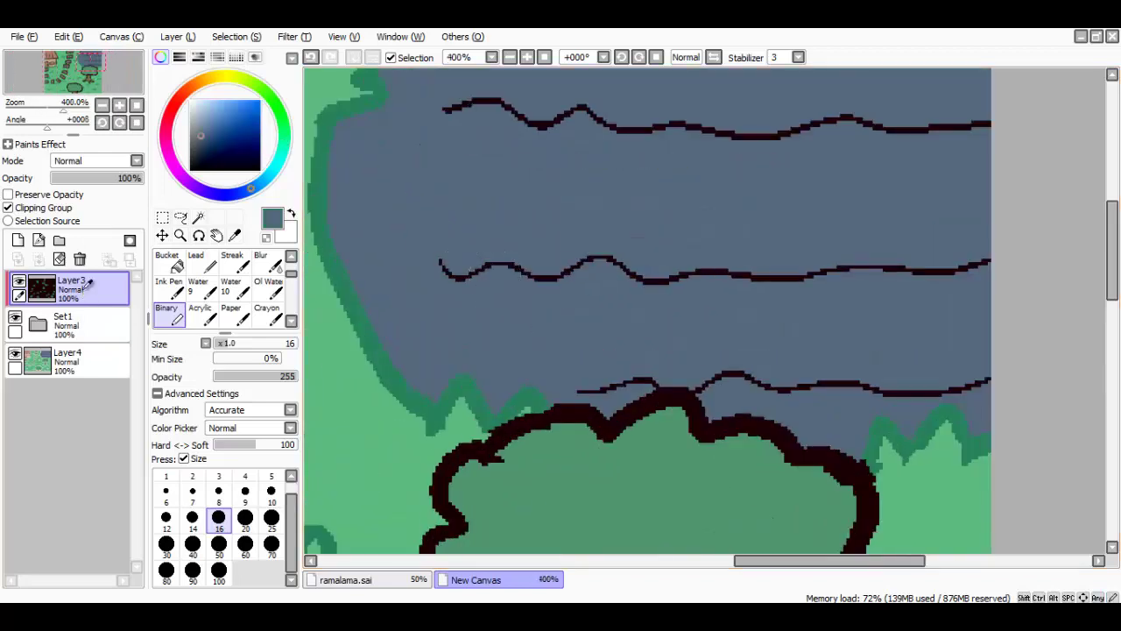
{"action": "left_click", "coordinate": [231, 194]}
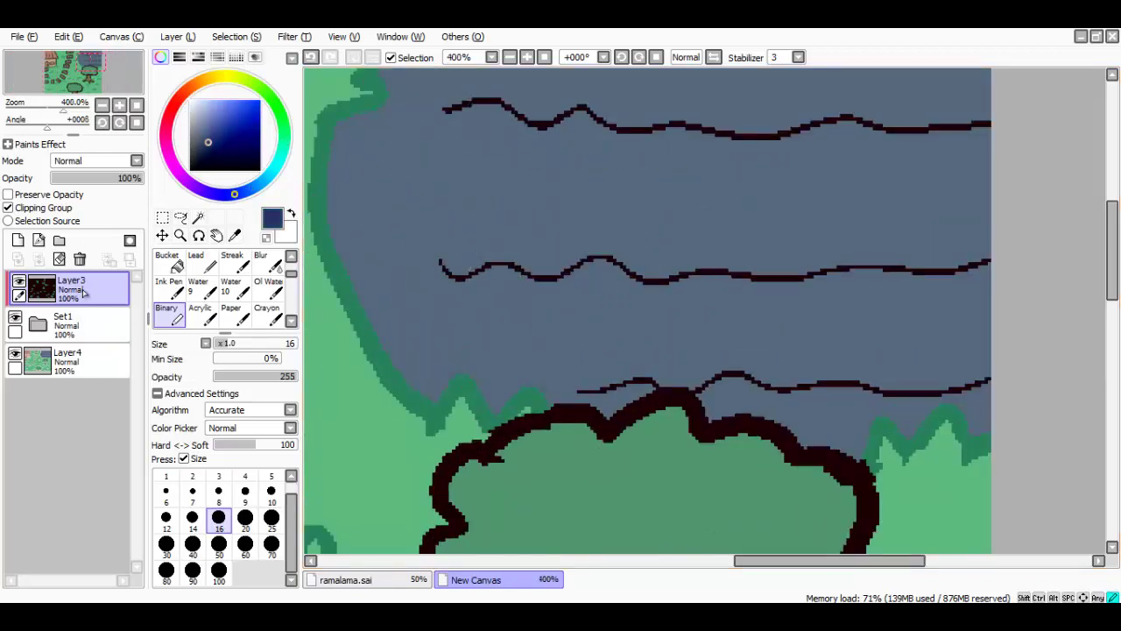
{"action": "scroll", "coordinate": [565, 386], "scroll_direction": "up", "scroll_amount": 4}
{"action": "left_click_drag", "start_coordinate": [614, 376], "coordinate": [843, 340]}
{"action": "scroll", "coordinate": [727, 344], "scroll_direction": "down", "scroll_amount": 3}
{"action": "mouse_move", "coordinate": [755, 346]}
{"action": "left_mouse_down"}
{"action": "mouse_move", "coordinate": [889, 360]}
{"action": "mouse_move", "coordinate": [759, 361]}
{"action": "left_mouse_up"}
{"action": "scroll", "coordinate": [708, 357], "scroll_direction": "down", "scroll_amount": 2}
{"action": "scroll", "coordinate": [989, 358], "scroll_direction": "up", "scroll_amount": 2}
{"action": "scroll", "coordinate": [589, 292], "scroll_direction": "down", "scroll_amount": 1}
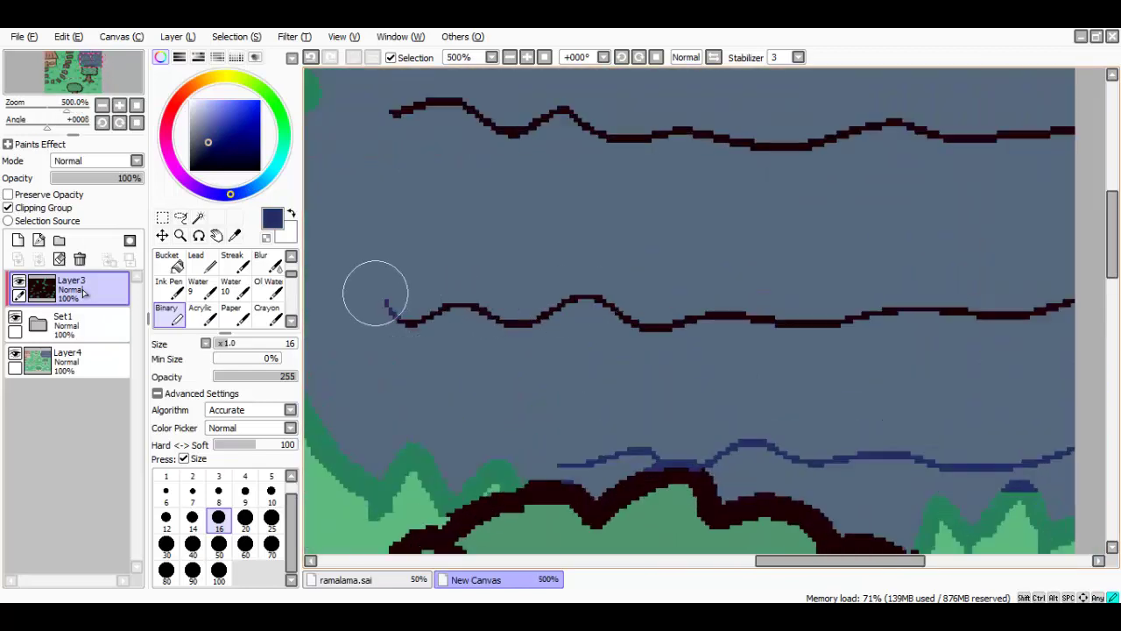
{"action": "left_click_drag", "start_coordinate": [375, 292], "coordinate": [1118, 311]}
{"action": "left_click_drag", "start_coordinate": [553, 121], "coordinate": [1073, 133]}
{"action": "scroll", "coordinate": [928, 136], "scroll_direction": "down", "scroll_amount": 2}
Sample the dark green outline colour and paint over the stray blue on the grass edging right of the tree.
{"action": "scroll", "coordinate": [976, 377], "scroll_direction": "up", "scroll_amount": 6}
{"action": "right_click", "coordinate": [903, 344]}
{"action": "left_click_drag", "start_coordinate": [906, 344], "coordinate": [952, 341]}
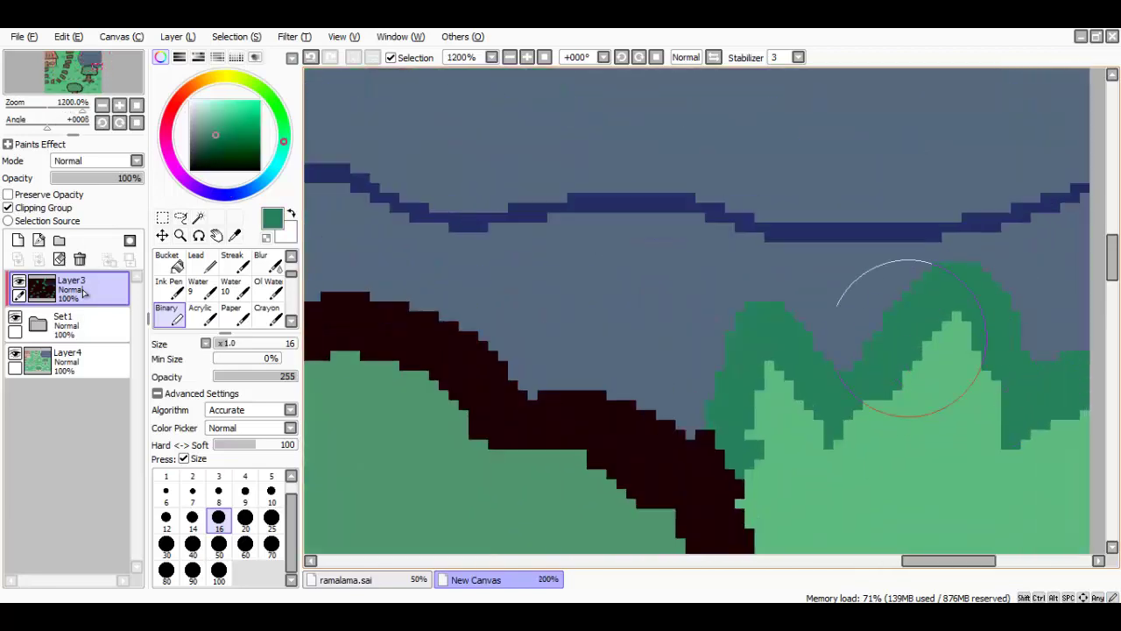
{"action": "scroll", "coordinate": [911, 338], "scroll_direction": "down", "scroll_amount": 2}
{"action": "left_click", "coordinate": [1075, 613]}
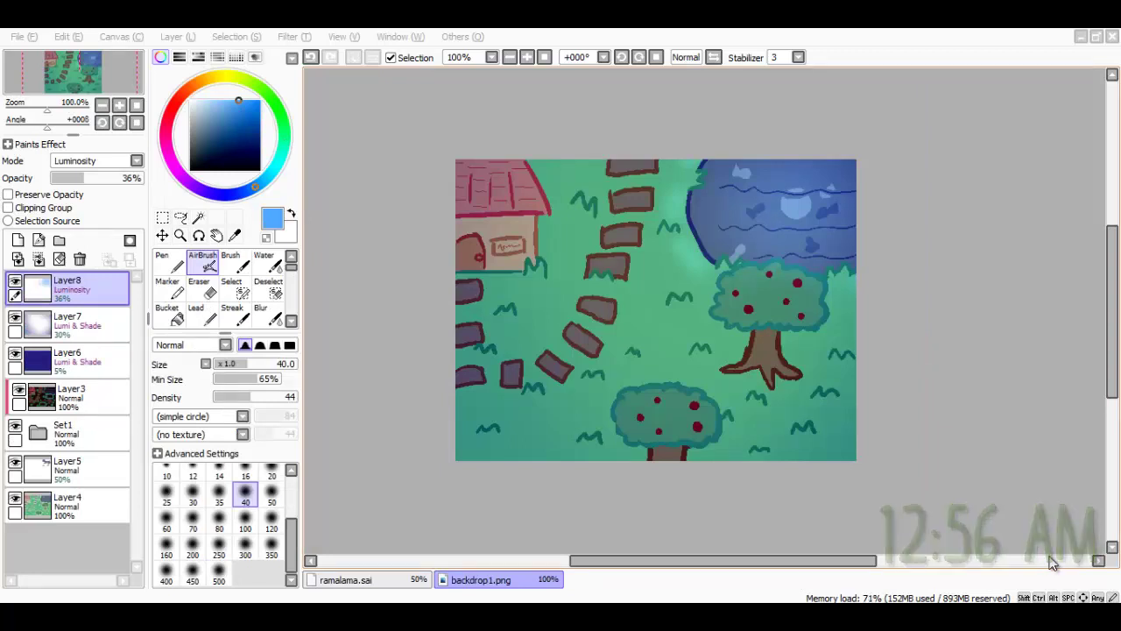
{"action": "scroll", "coordinate": [839, 386], "scroll_direction": "up", "scroll_amount": 1}
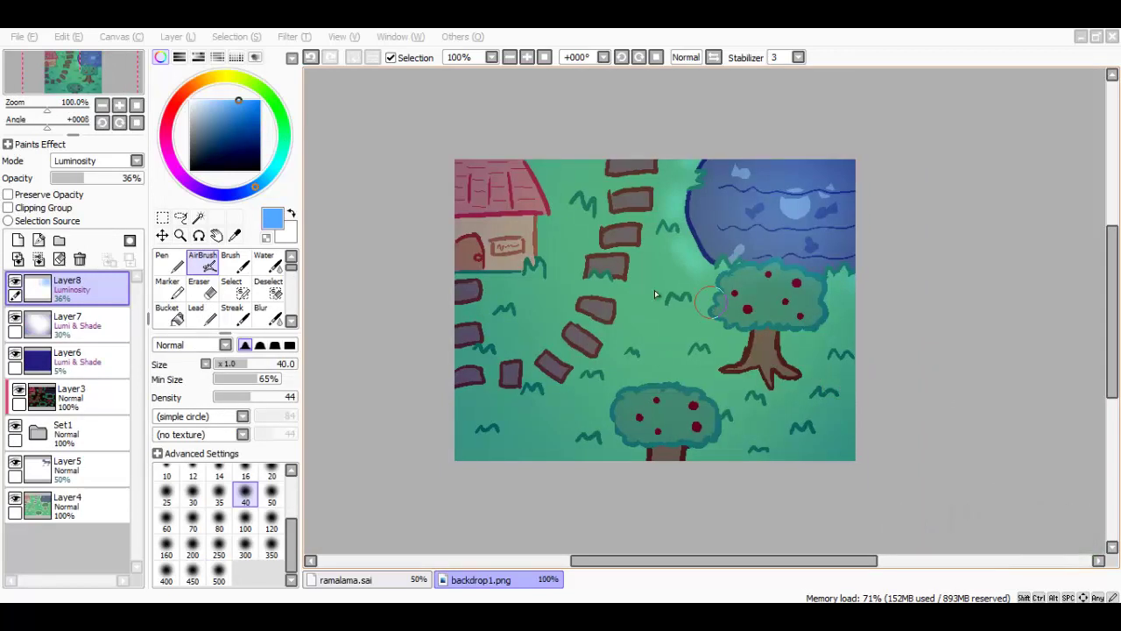
Examine the coloured landscape up close and as a whole, including the house, path, trees and pond.
{"action": "scroll", "coordinate": [547, 290], "scroll_direction": "up", "scroll_amount": 1}
{"action": "scroll", "coordinate": [819, 374], "scroll_direction": "down", "scroll_amount": 2}
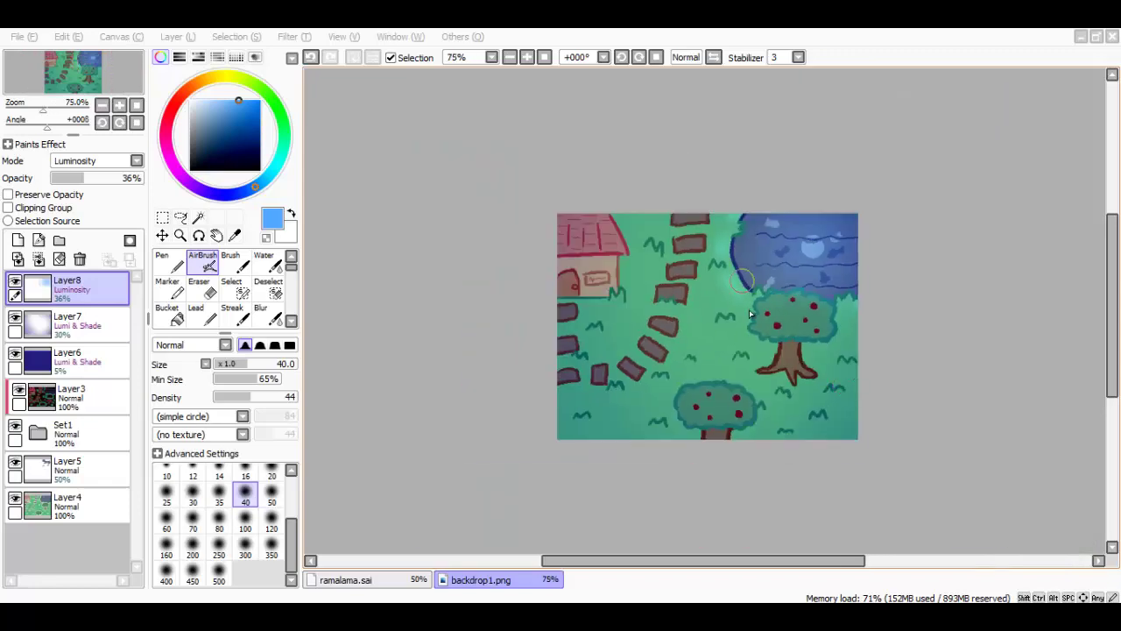
{"action": "scroll", "coordinate": [751, 315], "scroll_direction": "up", "scroll_amount": 2}
{"action": "scroll", "coordinate": [749, 396], "scroll_direction": "down", "scroll_amount": 1}
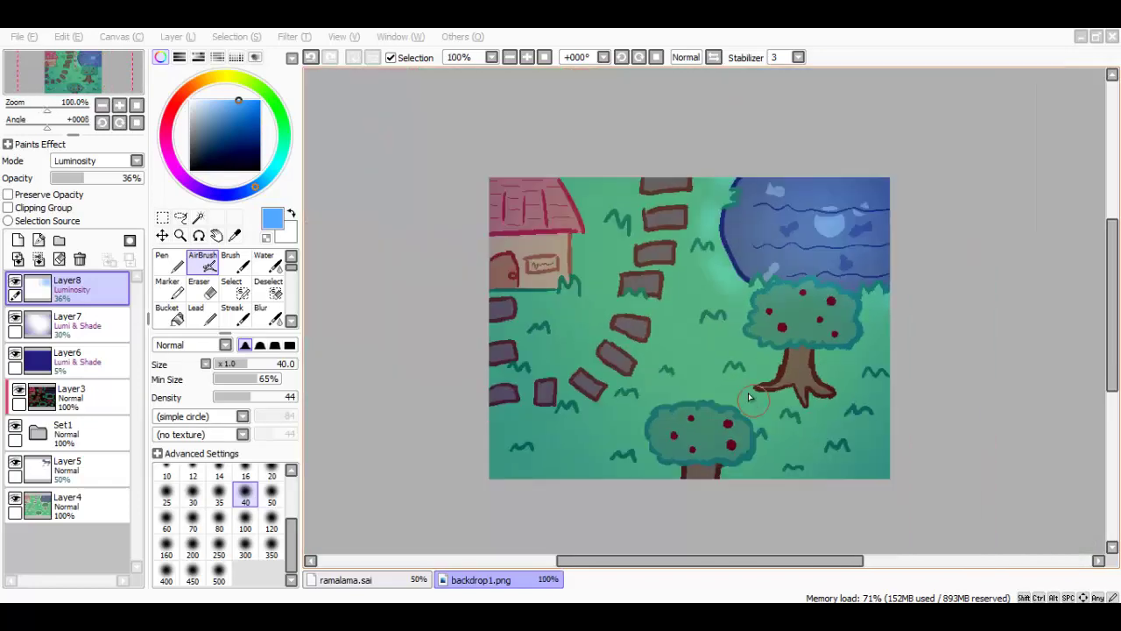
{"action": "scroll", "coordinate": [749, 397], "scroll_direction": "up", "scroll_amount": 1}
{"action": "scroll", "coordinate": [734, 491], "scroll_direction": "up", "scroll_amount": 2}
{"action": "scroll", "coordinate": [765, 412], "scroll_direction": "down", "scroll_amount": 4}
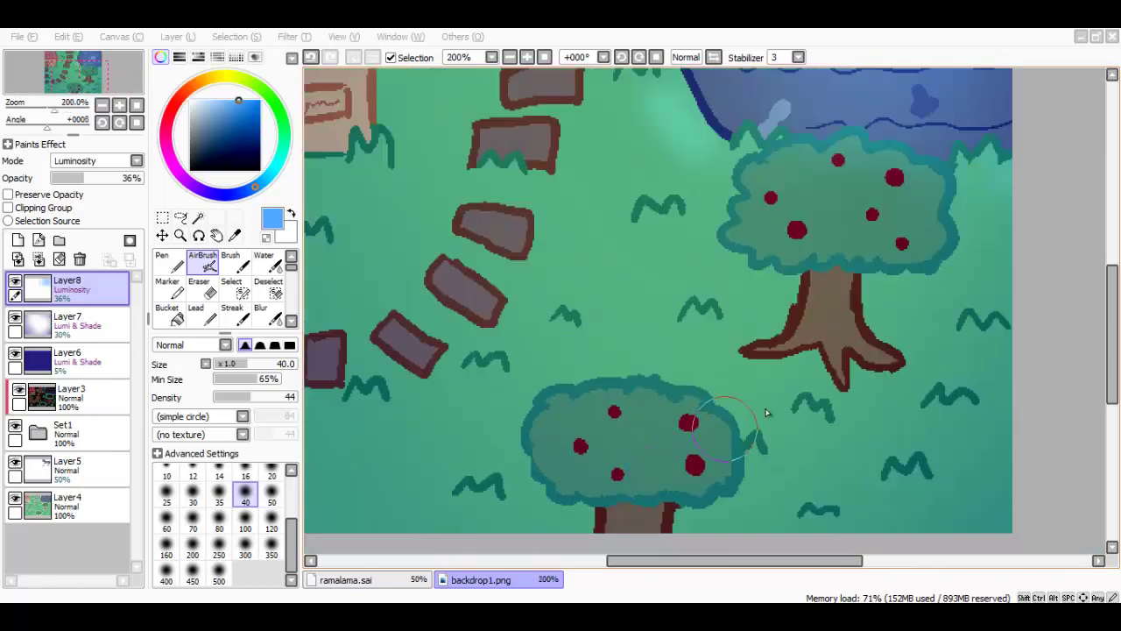
{"action": "scroll", "coordinate": [897, 256], "scroll_direction": "up", "scroll_amount": 4}
{"action": "scroll", "coordinate": [713, 323], "scroll_direction": "down", "scroll_amount": 2}
{"action": "scroll", "coordinate": [744, 308], "scroll_direction": "up", "scroll_amount": 4}
{"action": "scroll", "coordinate": [749, 309], "scroll_direction": "down", "scroll_amount": 6}
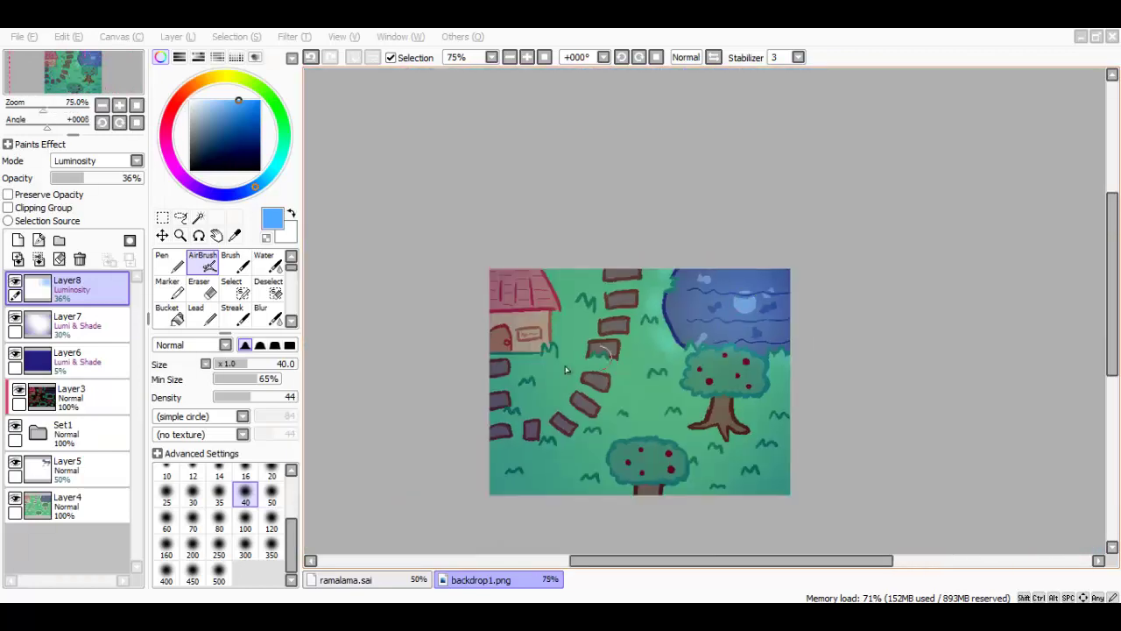
{"action": "scroll", "coordinate": [445, 313], "scroll_direction": "up", "scroll_amount": 4}
{"action": "scroll", "coordinate": [609, 301], "scroll_direction": "down", "scroll_amount": 3}
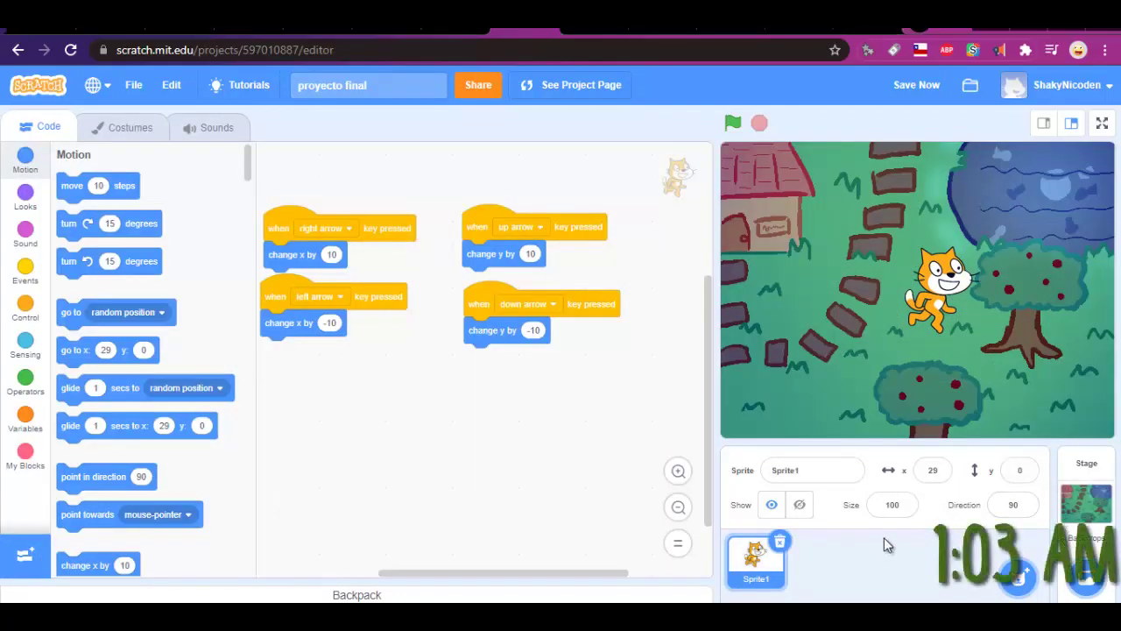
Switch to the Scratch project and test the cat sprite's leftward and downward movement over the new backdrop.
{"action": "key", "text": "Left"}
{"action": "key", "text": "Down"}
{"action": "key", "text": "Left"}
{"action": "key", "text": "Left"}
{"action": "key", "text": "Left"}
{"action": "key", "text": "Left"}
{"action": "key", "text": "Left"}
{"action": "key", "text": "Left"}
{"action": "key", "text": "Left"}
{"action": "key", "text": "Left"}
{"action": "key", "text": "Left"}
{"action": "key", "text": "Left"}
{"action": "key", "text": "Left"}
{"action": "key", "text": "Down"}
{"action": "key", "text": "Down"}
{"action": "key", "text": "Down"}
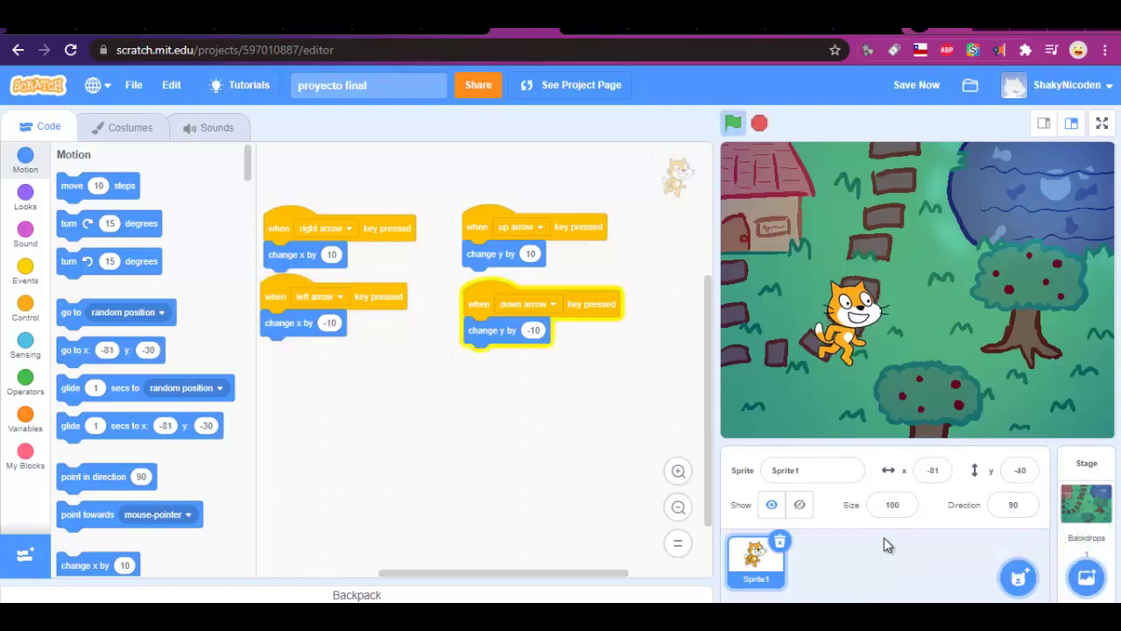
{"action": "key", "text": "Right"}
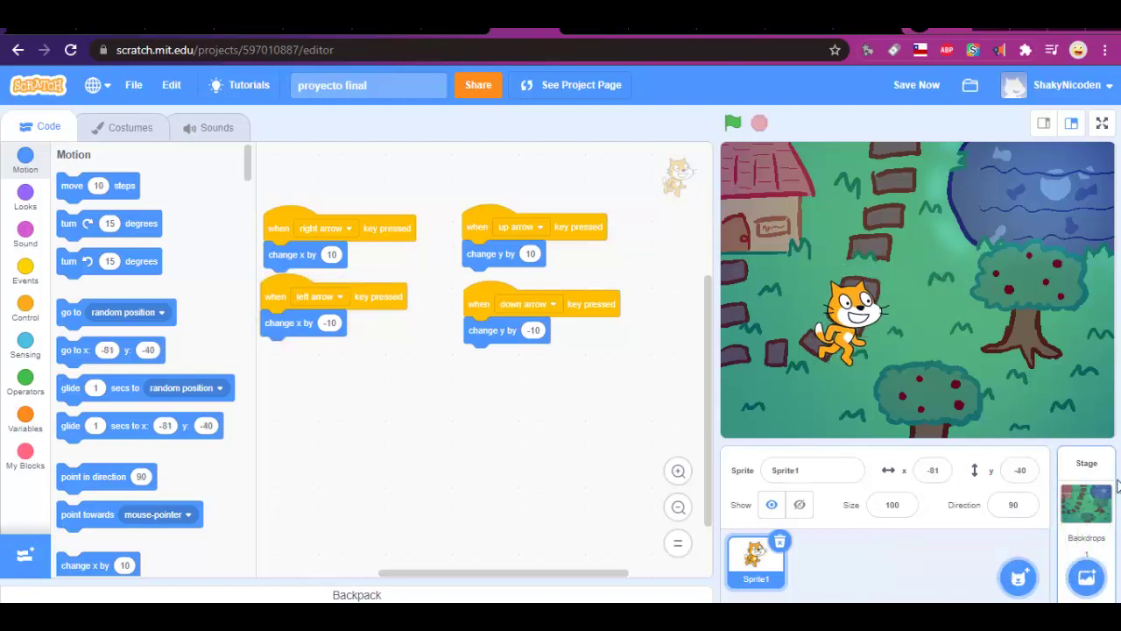
Open the stage's backdrop1 for editing, inspect the whole image, and return to the code view.
{"action": "left_click", "coordinate": [1087, 497]}
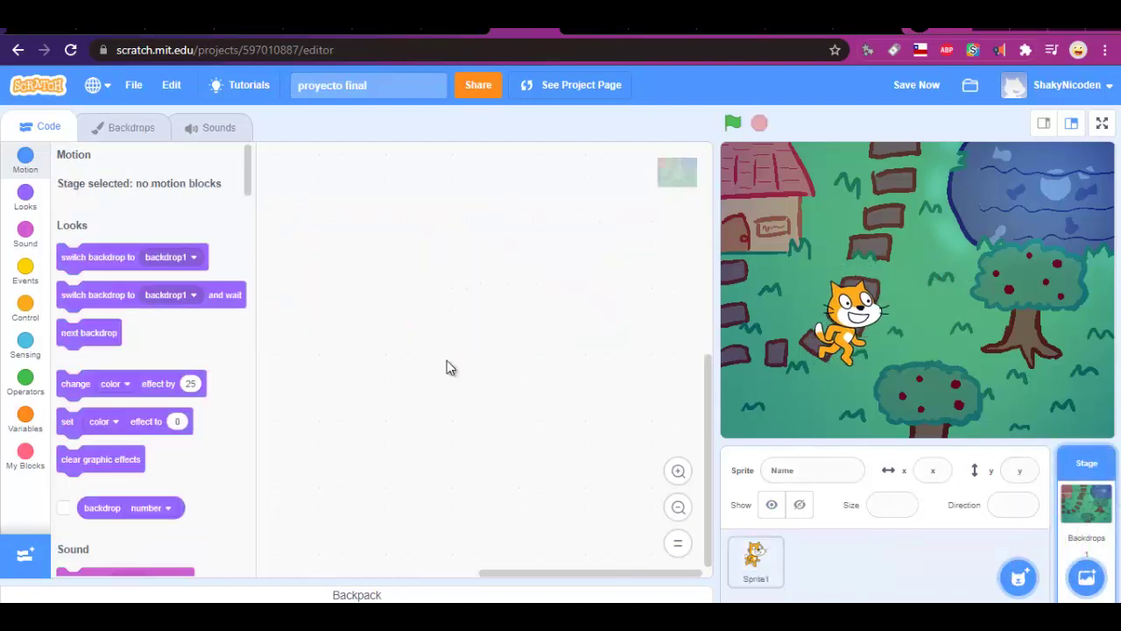
{"action": "left_click", "coordinate": [131, 129]}
{"action": "scroll", "coordinate": [473, 397], "scroll_direction": "down", "scroll_amount": 1}
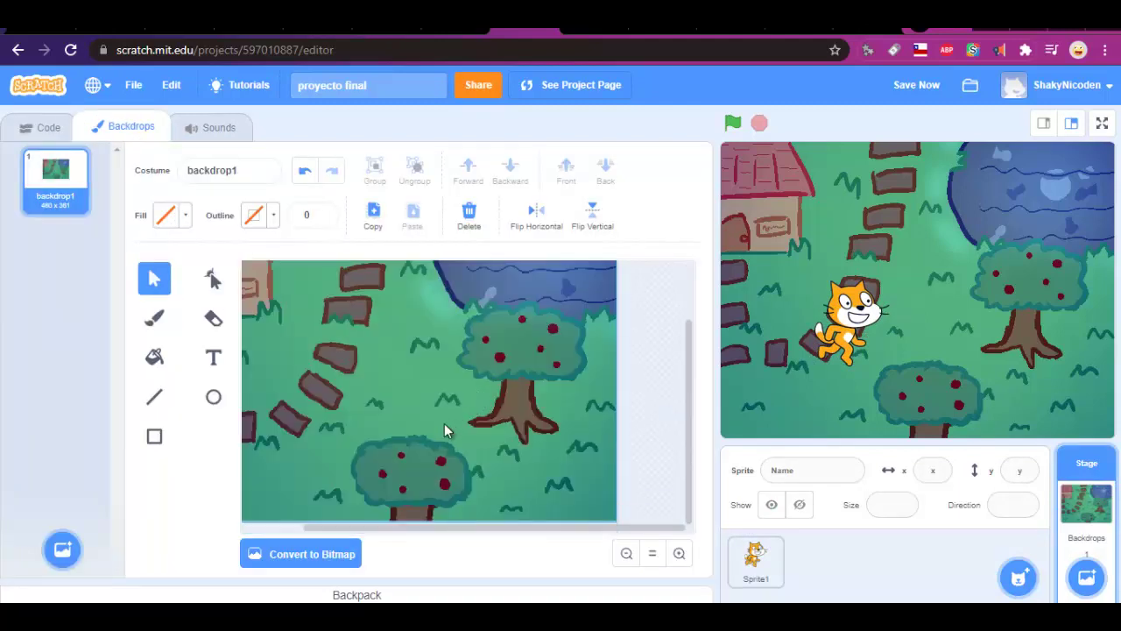
{"action": "scroll", "coordinate": [448, 429], "scroll_direction": "up", "scroll_amount": 1}
{"action": "left_click_drag", "start_coordinate": [501, 528], "coordinate": [442, 531]}
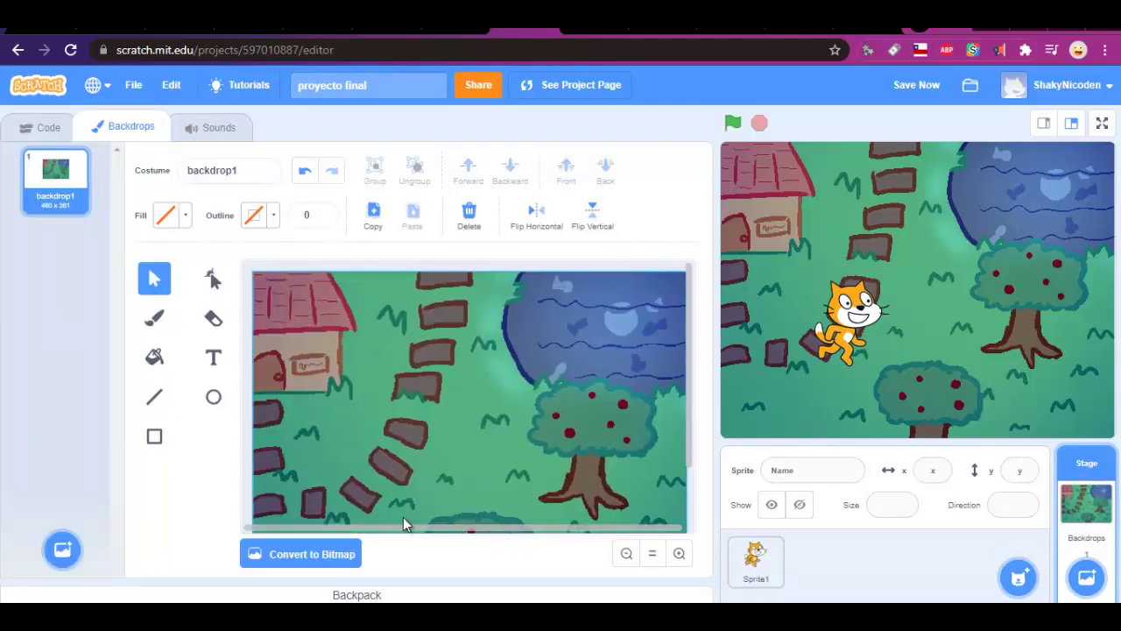
{"action": "scroll", "coordinate": [575, 444], "scroll_direction": "down", "scroll_amount": 3}
{"action": "scroll", "coordinate": [576, 438], "scroll_direction": "up", "scroll_amount": 3}
{"action": "scroll", "coordinate": [493, 322], "scroll_direction": "down", "scroll_amount": 3}
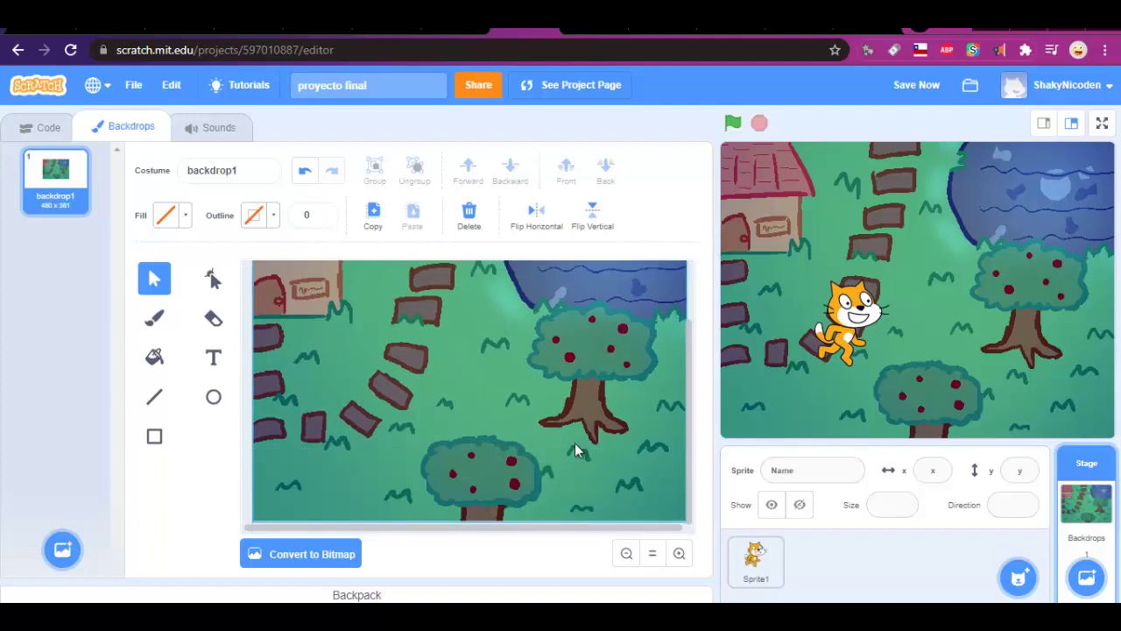
{"action": "scroll", "coordinate": [576, 450], "scroll_direction": "up", "scroll_amount": 3}
{"action": "left_click", "coordinate": [43, 128]}
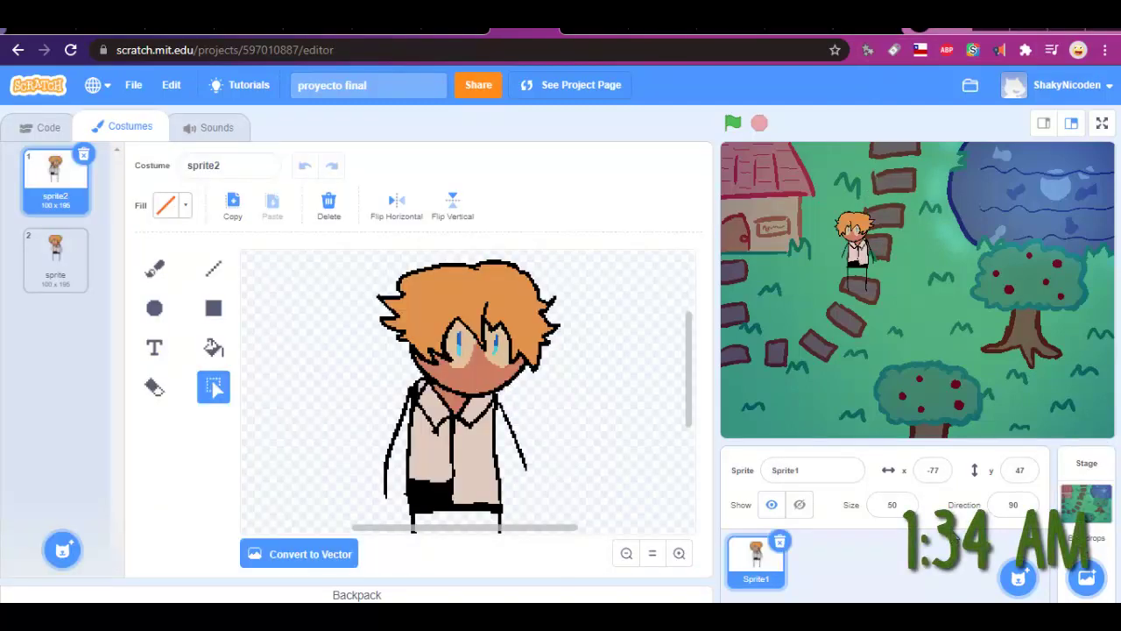
Test the orange-haired character's movement to both sides and slightly downward near the upper part of the stone path.
{"action": "key", "text": "Left"}
{"action": "key", "text": "Down"}
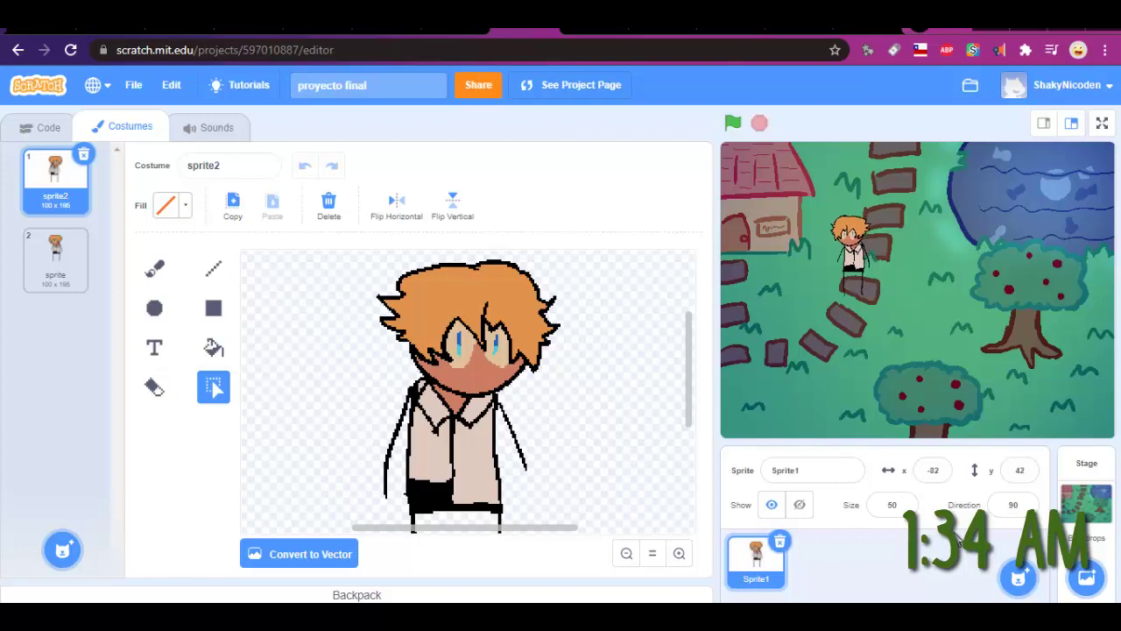
{"action": "key", "text": "Right"}
{"action": "key", "text": "Down"}
{"action": "key", "text": "Right"}
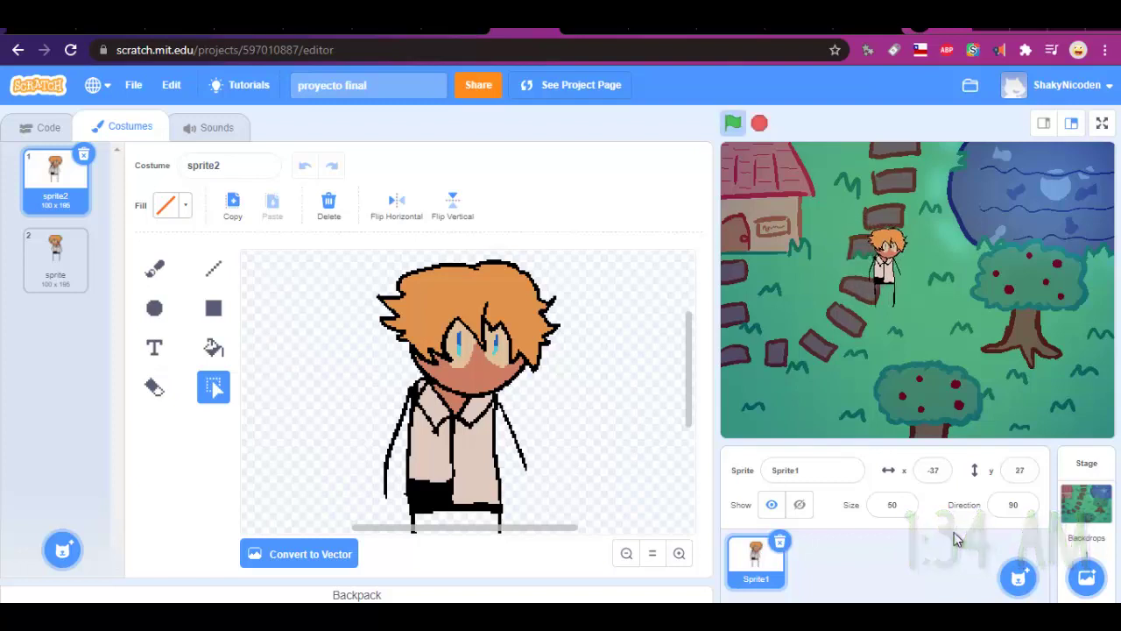
{"action": "key", "text": "Left"}
{"action": "key", "text": "Left"}
{"action": "key", "text": "Left"}
{"action": "key", "text": "Left"}
{"action": "key", "text": "Left"}
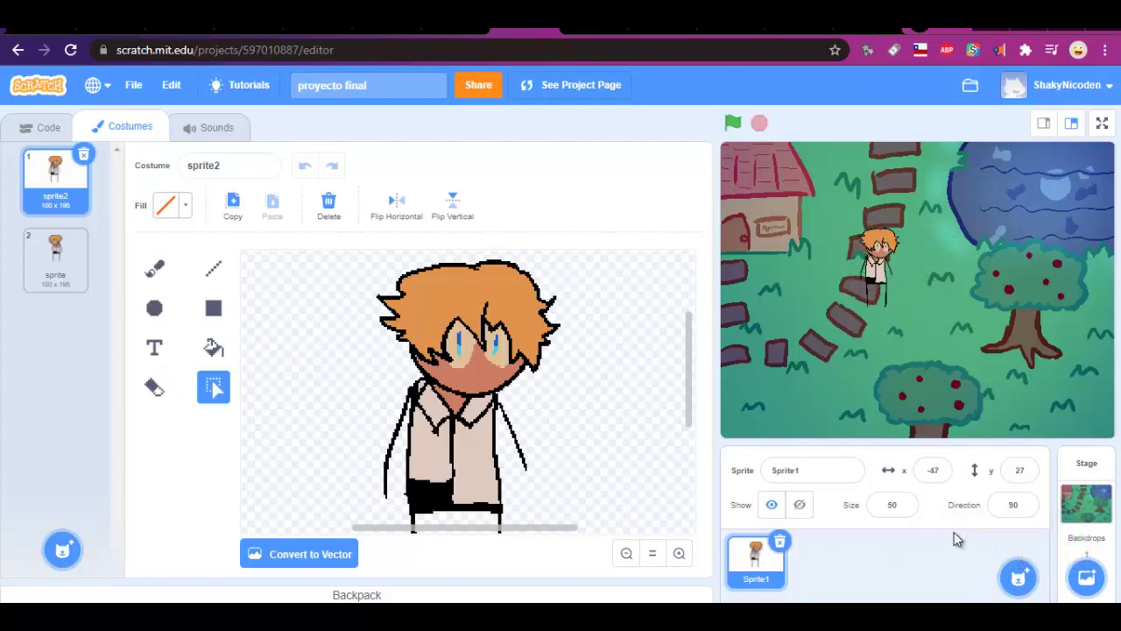
{"action": "key", "text": "Left"}
{"action": "key", "text": "Left"}
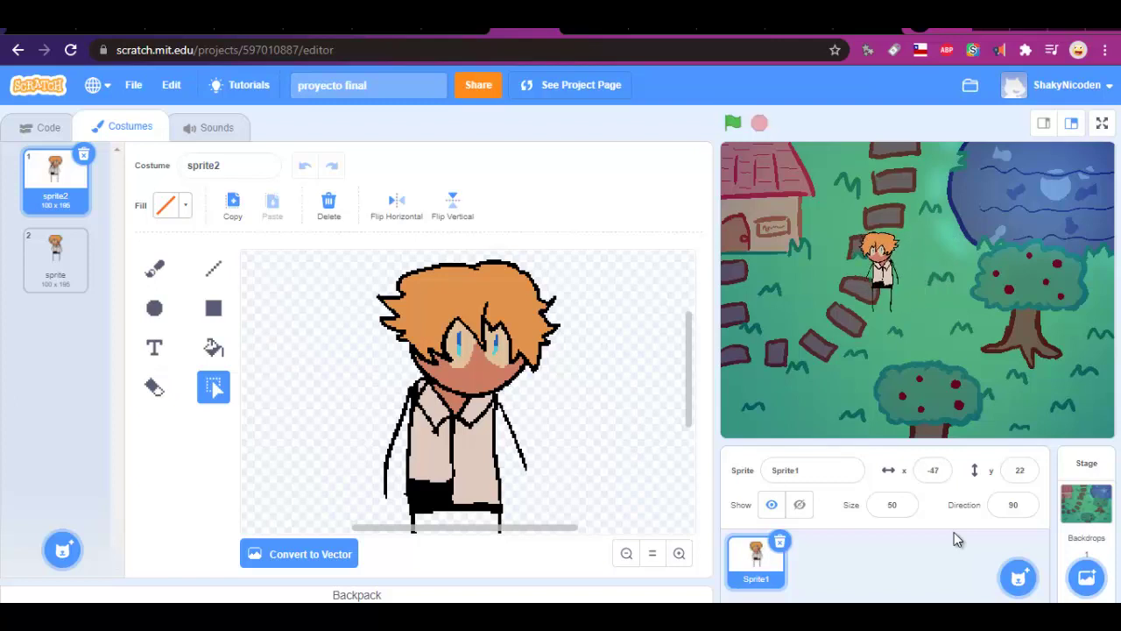
Walk the character down and left along the stone path, and bring it back a little up and to the right.
{"action": "key", "text": "Down"}
{"action": "key", "text": "Left"}
{"action": "key", "text": "Down"}
{"action": "key", "text": "Down"}
{"action": "key", "text": "Down"}
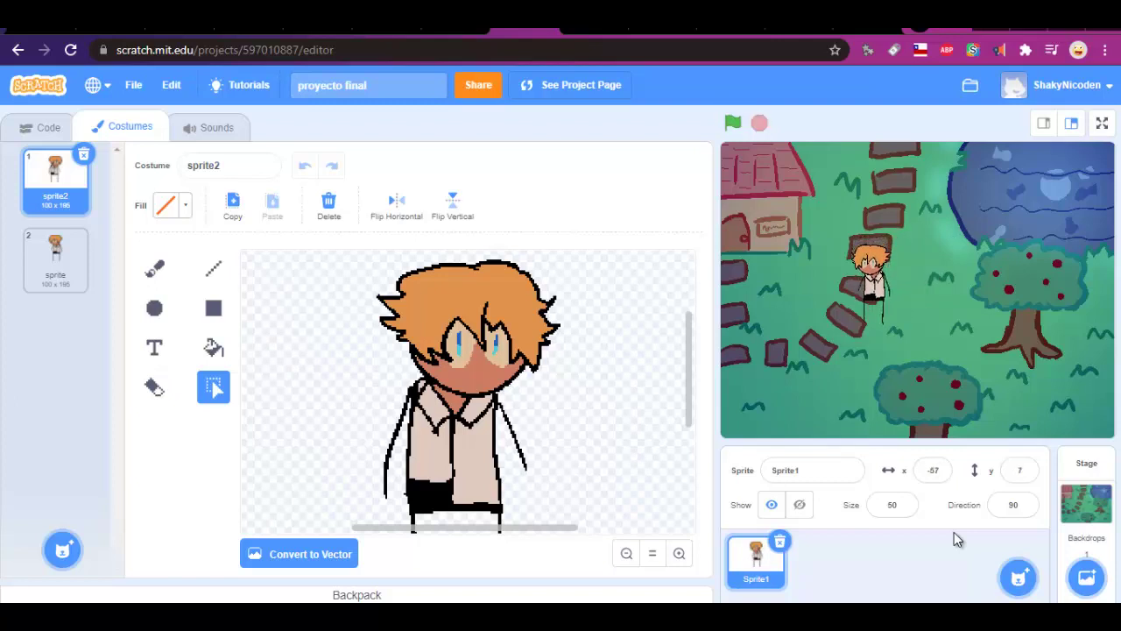
{"action": "key", "text": "Left"}
{"action": "key", "text": "Left"}
{"action": "key", "text": "Down"}
{"action": "key", "text": "Left"}
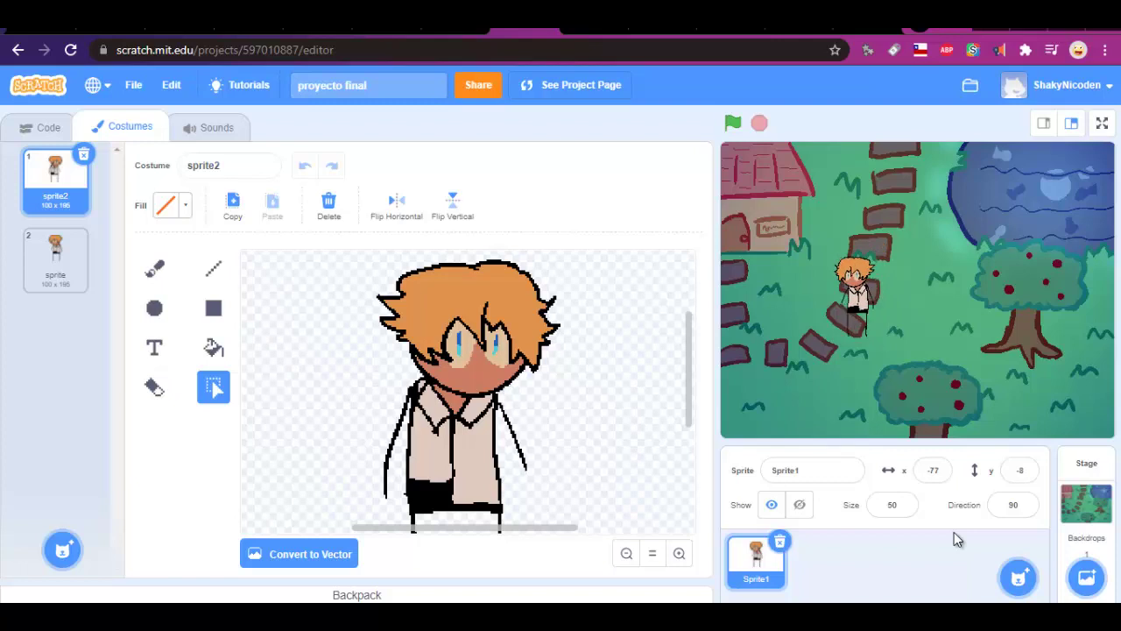
{"action": "key", "text": "Down"}
{"action": "key", "text": "Left"}
{"action": "key", "text": "Down"}
{"action": "key", "text": "Left"}
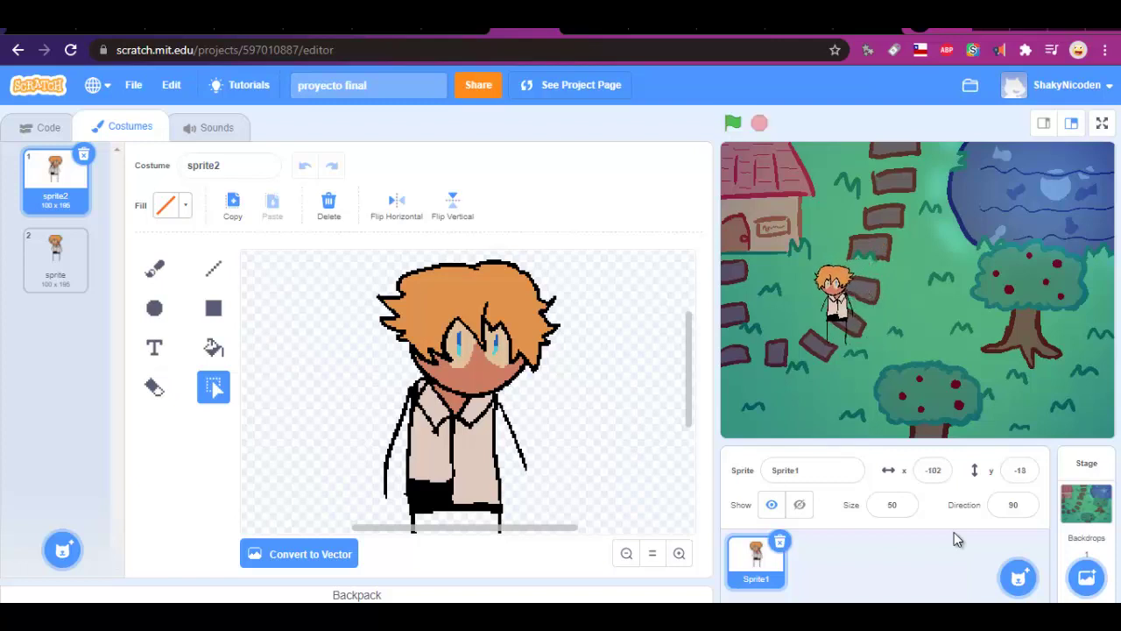
{"action": "key", "text": "Down"}
{"action": "key", "text": "Left"}
{"action": "key", "text": "Down"}
{"action": "key", "text": "Left"}
{"action": "key", "text": "Left"}
{"action": "key", "text": "Up"}
{"action": "key", "text": "Right"}
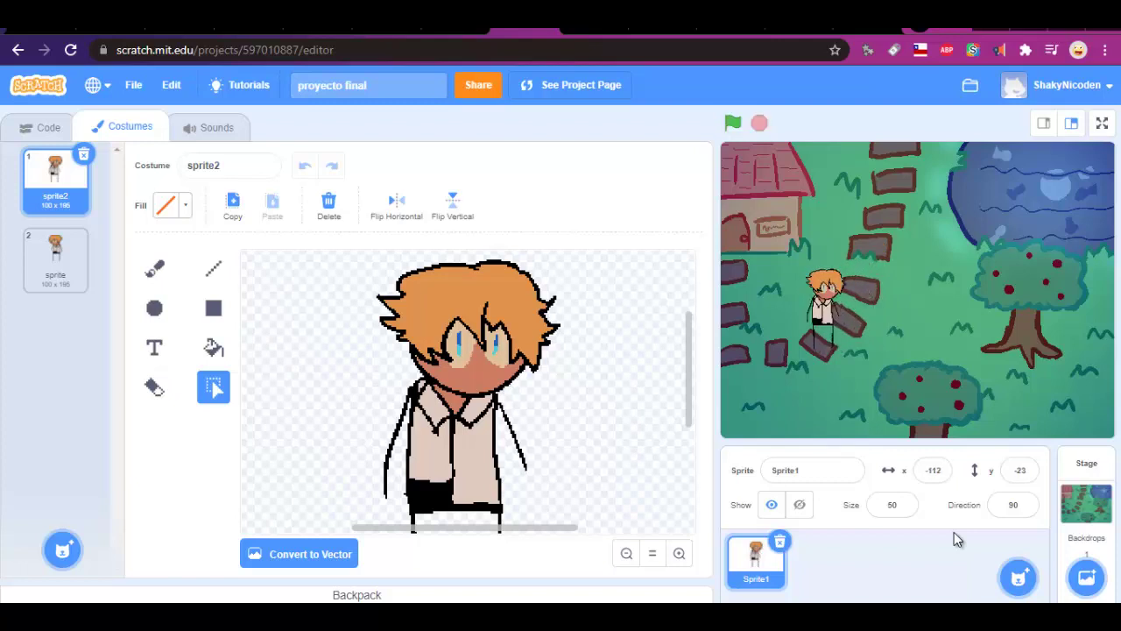
{"action": "key", "text": "Right"}
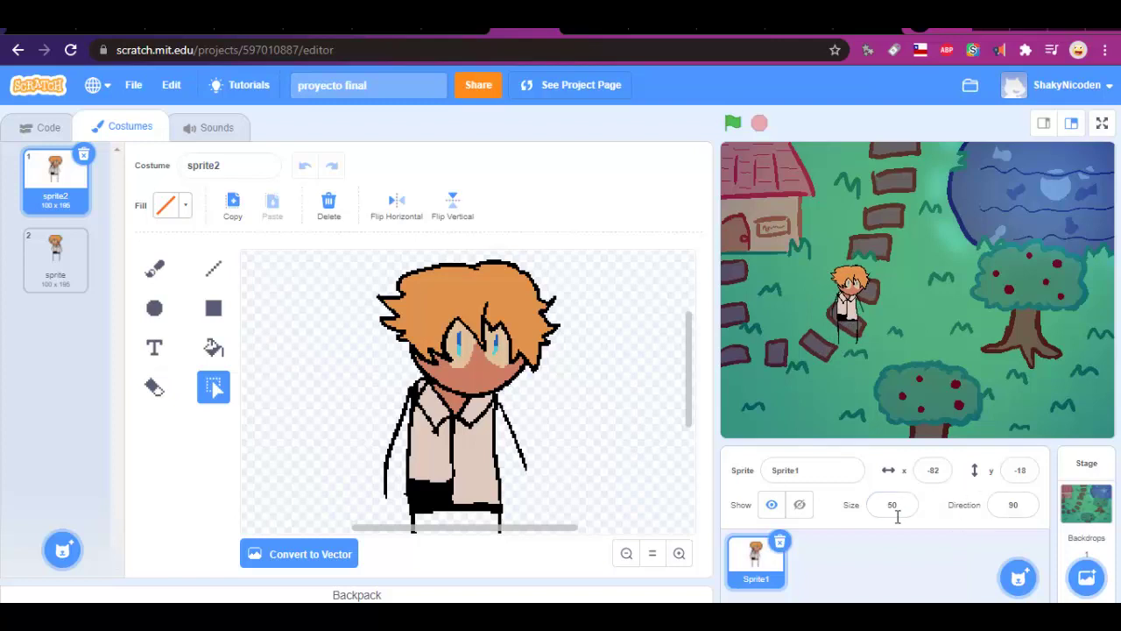
Try the character sprite at size 10 and at size 100.
{"action": "left_click", "coordinate": [903, 513]}
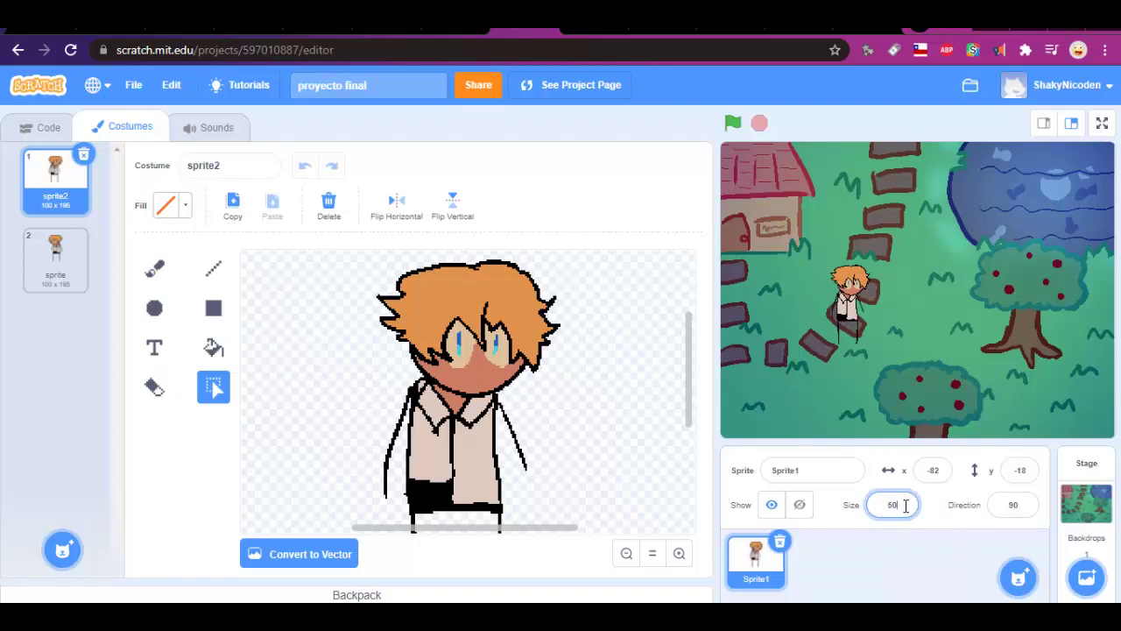
{"action": "key", "text": "BackSpace"}
{"action": "key", "text": "BackSpace"}
{"action": "type", "text": "10"}
{"action": "key", "text": "Return"}
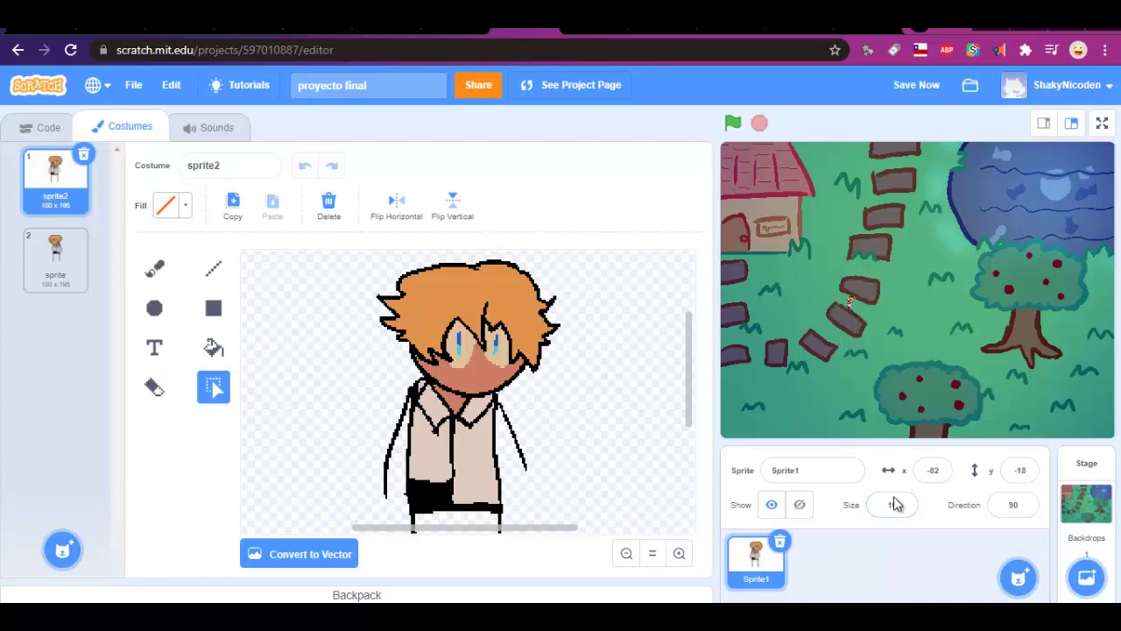
{"action": "type", "text": "0"}
{"action": "key", "text": "Return"}
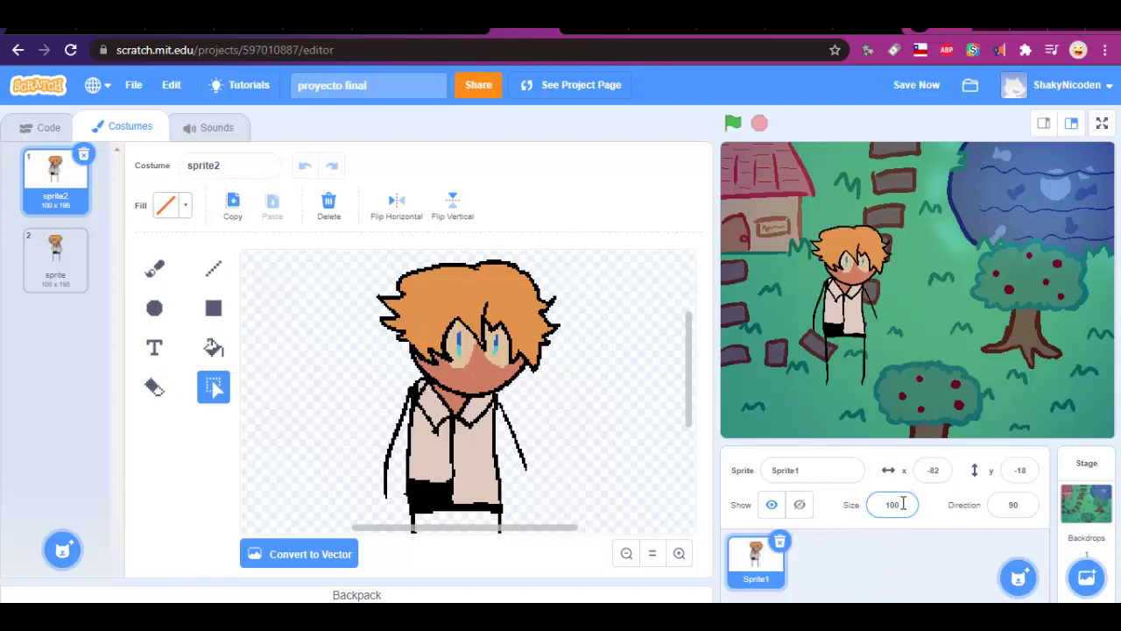
Set the character sprite's size to 50.
{"action": "left_click", "coordinate": [903, 504]}
{"action": "key", "text": "BackSpace"}
{"action": "key", "text": "BackSpace"}
{"action": "key", "text": "BackSpace"}
{"action": "type", "text": "50"}
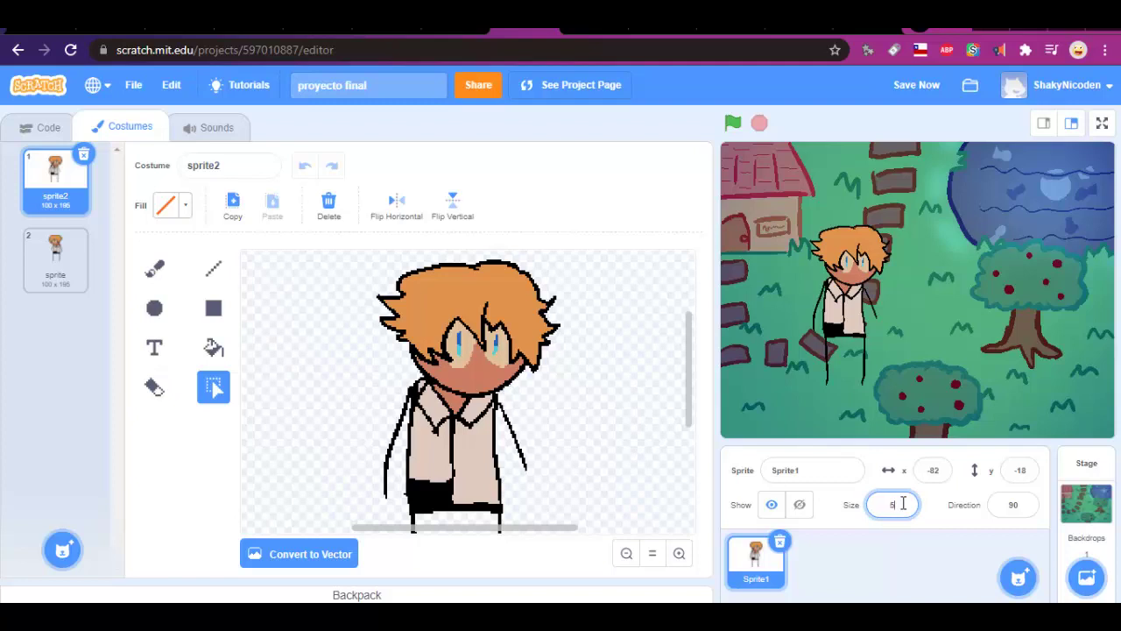
{"action": "key", "text": "Return"}
{"action": "left_click", "coordinate": [906, 579]}
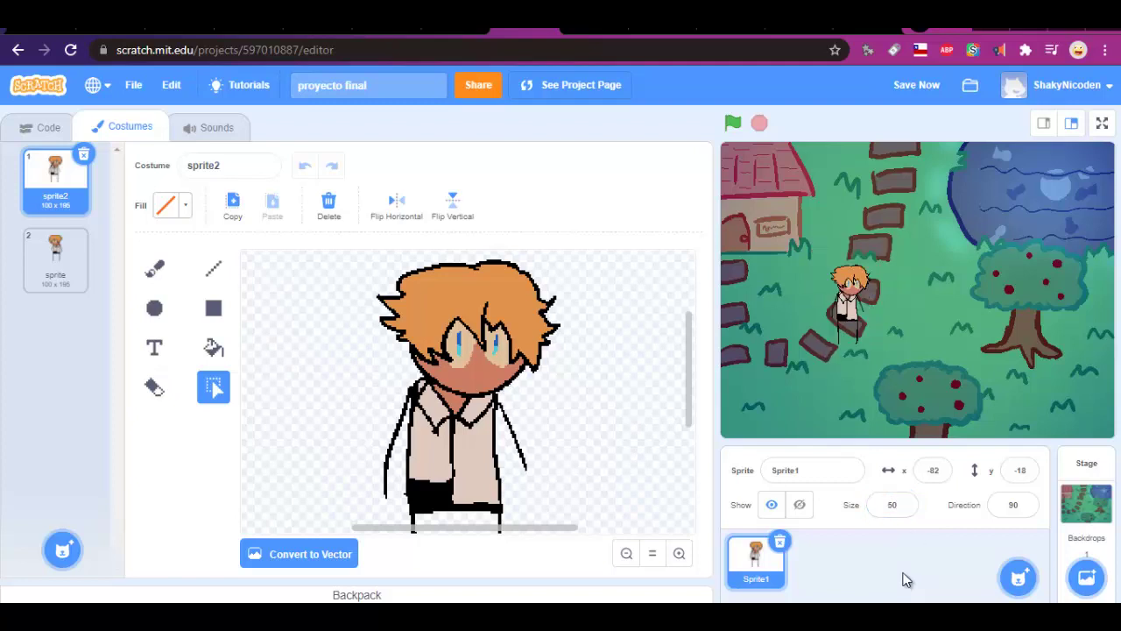
Test the character's movement by walking it down, right and up along the path.
{"action": "key", "text": "Down"}
{"action": "key", "text": "Right"}
{"action": "key", "text": "Right"}
{"action": "key", "text": "Up"}
{"action": "key", "text": "Up"}
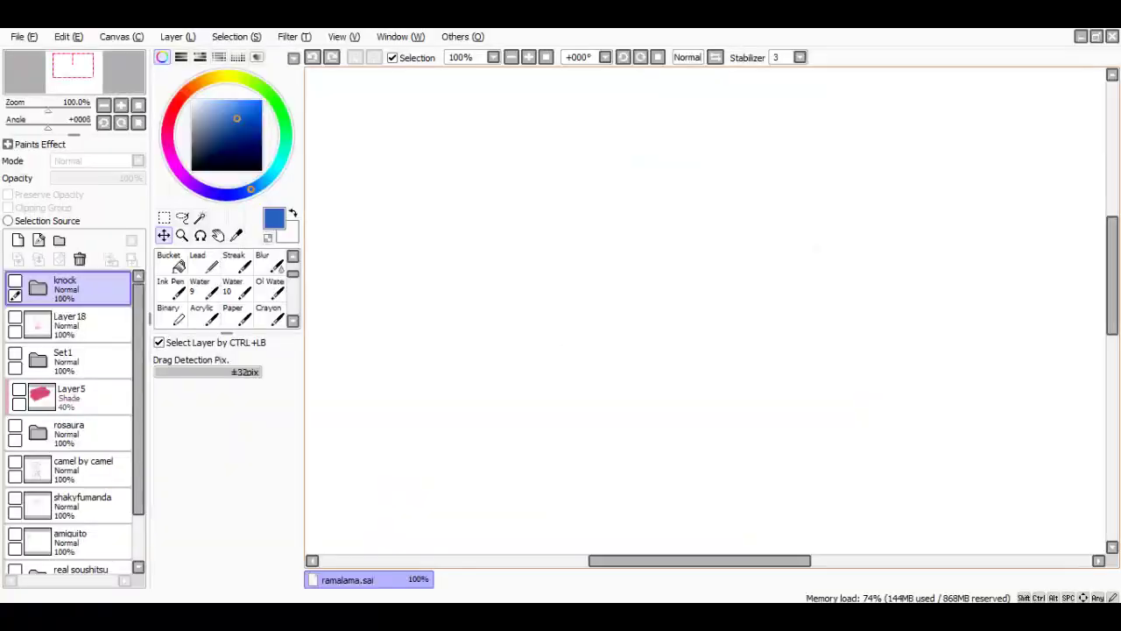
Switch to PaintTool SAI and open the recent file sprite.png for a closer look.
{"action": "scroll", "coordinate": [605, 385], "scroll_direction": "down", "scroll_amount": 2}
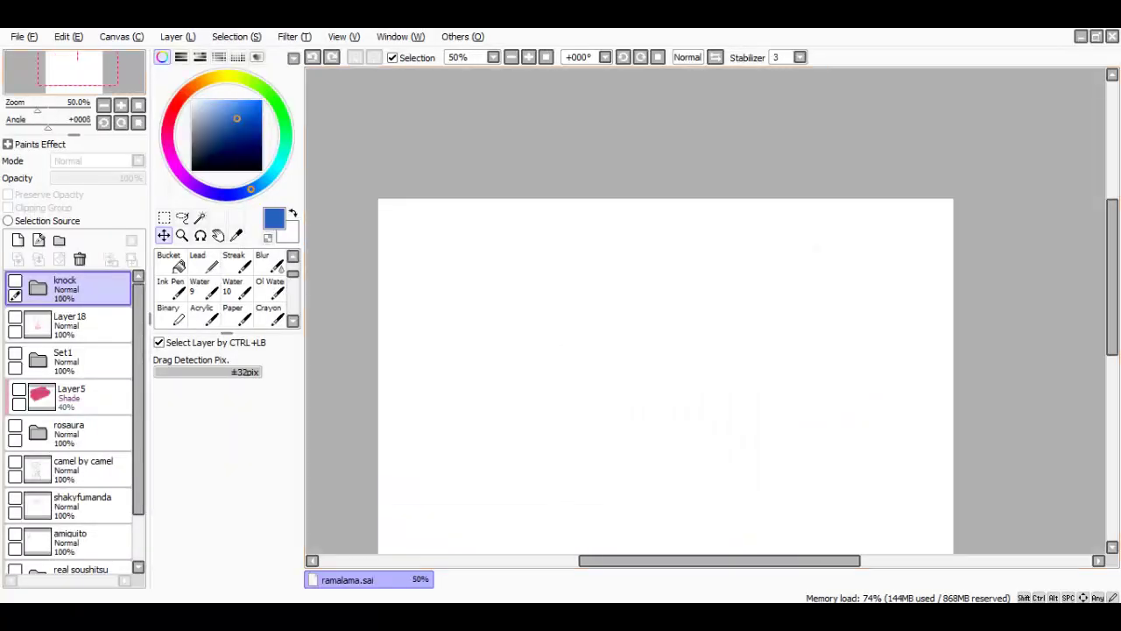
{"action": "left_click", "coordinate": [24, 37]}
{"action": "mouse_move", "coordinate": [70, 102]}
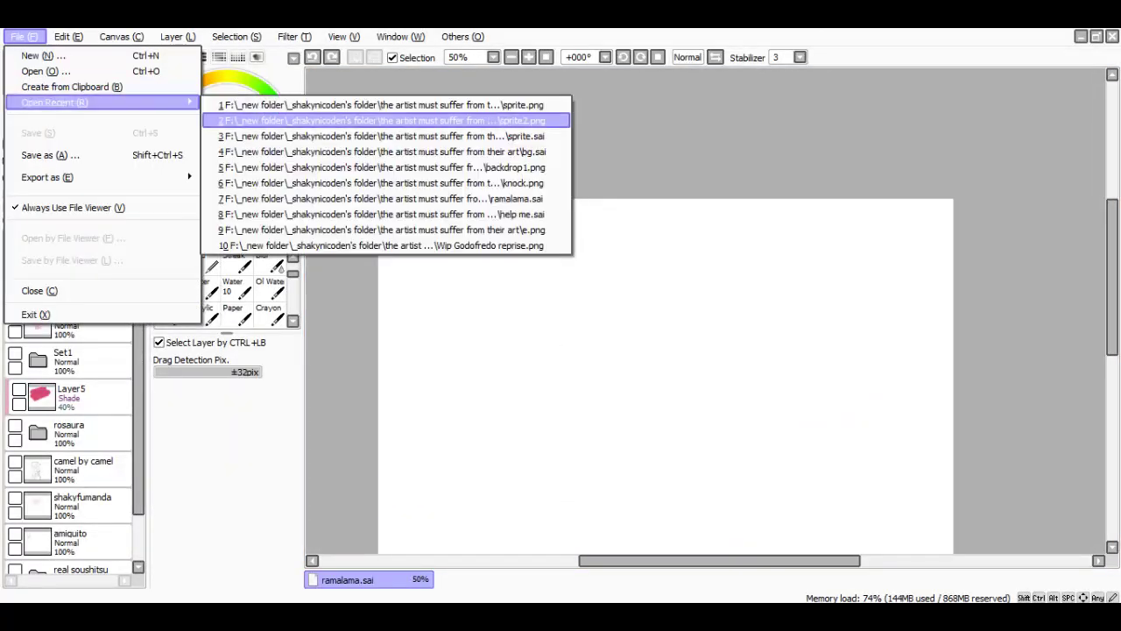
{"action": "key", "text": "Return"}
{"action": "key", "text": "ctrl+plus"}
{"action": "key", "text": "ctrl+plus"}
{"action": "key", "text": "ctrl+plus"}
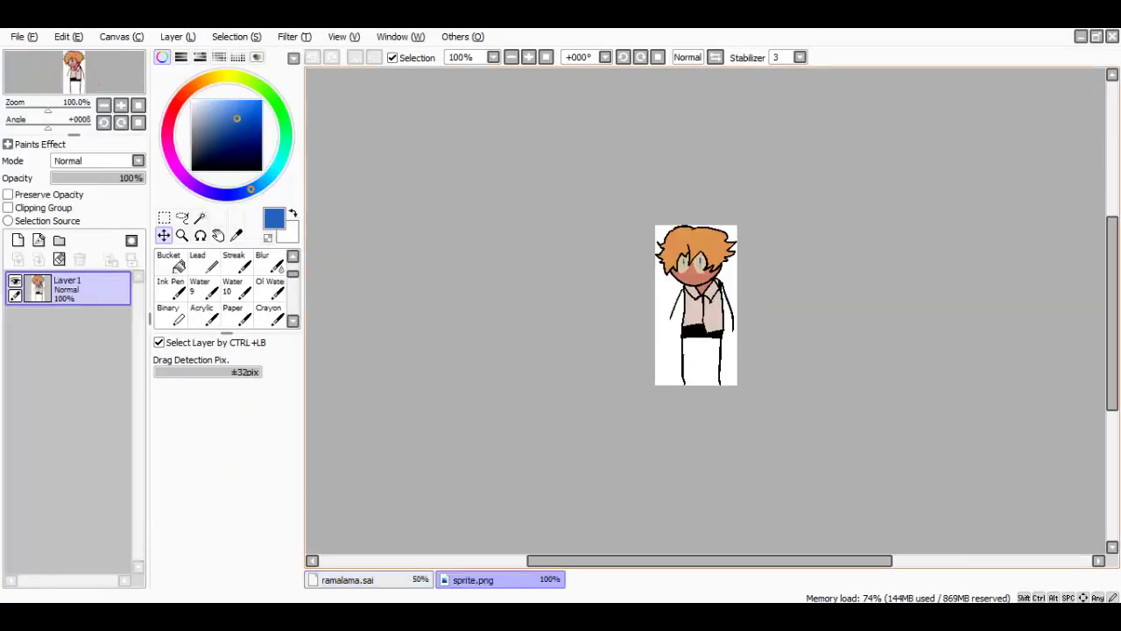
Switch back to Scratch and walk the character slightly down and to the right, off the stone path.
{"action": "key", "text": "alt+Tab"}
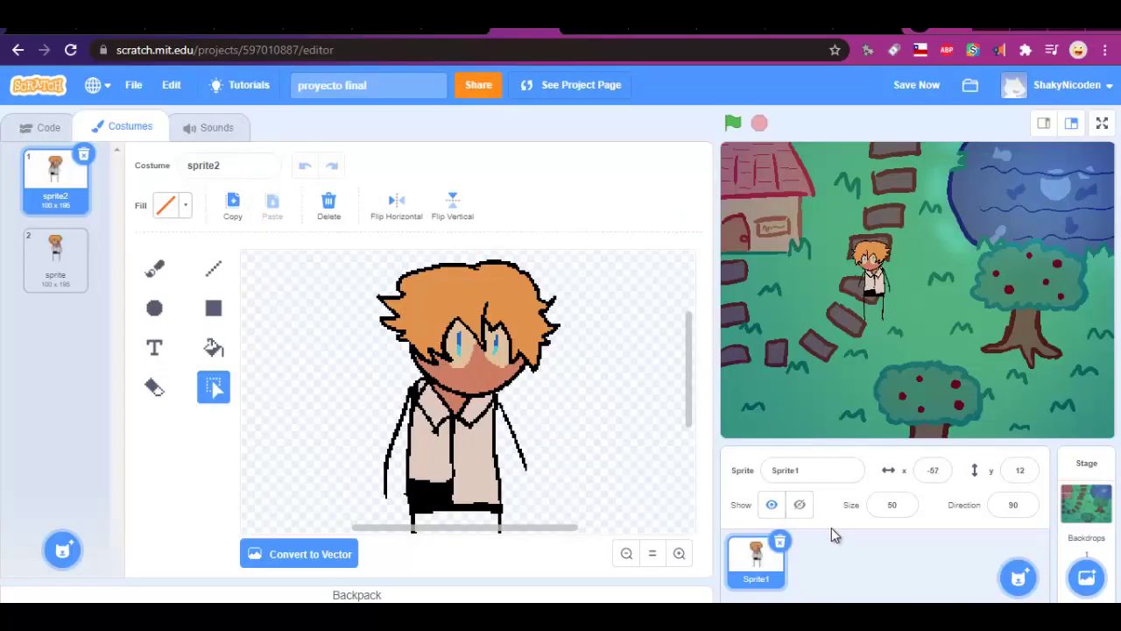
{"action": "key", "text": "Down"}
{"action": "key", "text": "Right"}
{"action": "key", "text": "Right"}
{"action": "key", "text": "Right"}
{"action": "key", "text": "Right"}
{"action": "key", "text": "Right"}
{"action": "key", "text": "Right"}
{"action": "key", "text": "Right"}
{"action": "key", "text": "Right"}
{"action": "key", "text": "Right"}
{"action": "key", "text": "Right"}
{"action": "key", "text": "Right"}
{"action": "key", "text": "Right"}
{"action": "key", "text": "Right"}
{"action": "key", "text": "Right"}
{"action": "key", "text": "Right"}
{"action": "key", "text": "Right"}
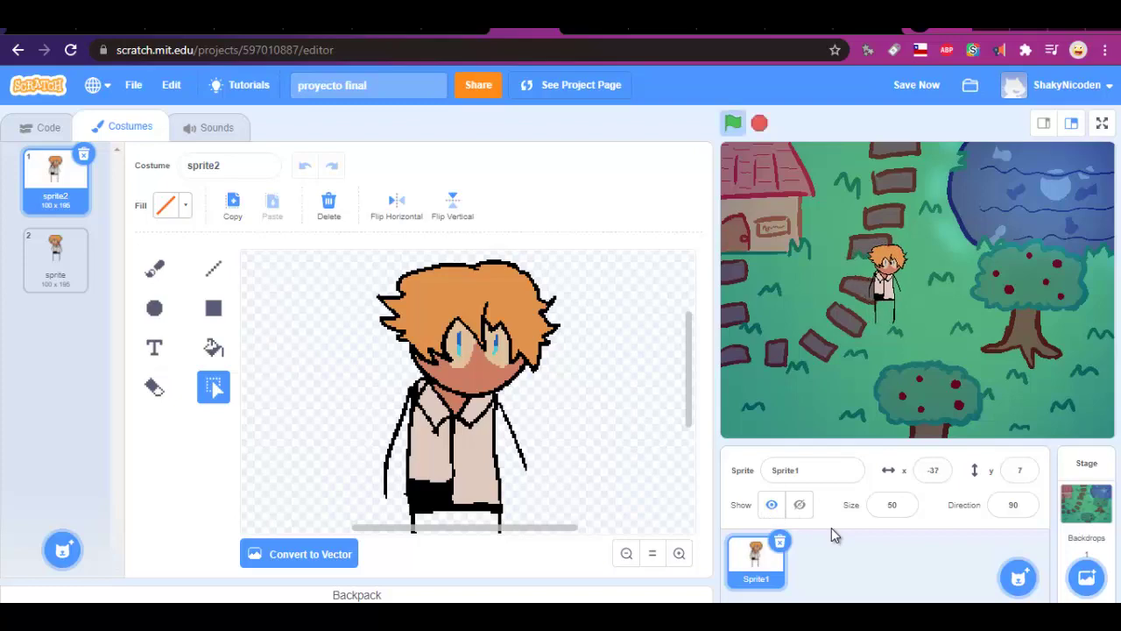
Walk the character left and back right across the path, finishing with a short move down, to check its walking motion.
{"action": "key", "text": "Left"}
{"action": "key", "text": "Left"}
{"action": "key", "text": "Left"}
{"action": "key", "text": "Left"}
{"action": "key", "text": "Left"}
{"action": "key", "text": "Left"}
{"action": "key", "text": "Left"}
{"action": "key", "text": "Left"}
{"action": "key", "text": "Left"}
{"action": "key", "text": "Left"}
{"action": "key", "text": "Left"}
{"action": "key", "text": "Left"}
{"action": "key", "text": "Left"}
{"action": "key", "text": "Left"}
{"action": "key", "text": "Left"}
{"action": "key", "text": "Left"}
{"action": "key", "text": "Left"}
{"action": "key", "text": "Left"}
{"action": "key", "text": "Left"}
{"action": "key", "text": "Left"}
{"action": "key", "text": "Right"}
{"action": "key", "text": "Right"}
{"action": "key", "text": "Right"}
{"action": "key", "text": "Right"}
{"action": "key", "text": "Right"}
{"action": "key", "text": "Right"}
{"action": "key", "text": "Right"}
{"action": "key", "text": "Right"}
{"action": "key", "text": "Right"}
{"action": "key", "text": "Right"}
{"action": "key", "text": "Right"}
{"action": "key", "text": "Right"}
{"action": "key", "text": "Right"}
{"action": "key", "text": "Right"}
{"action": "key", "text": "Right"}
{"action": "key", "text": "Right"}
{"action": "key", "text": "Right"}
{"action": "key", "text": "Right"}
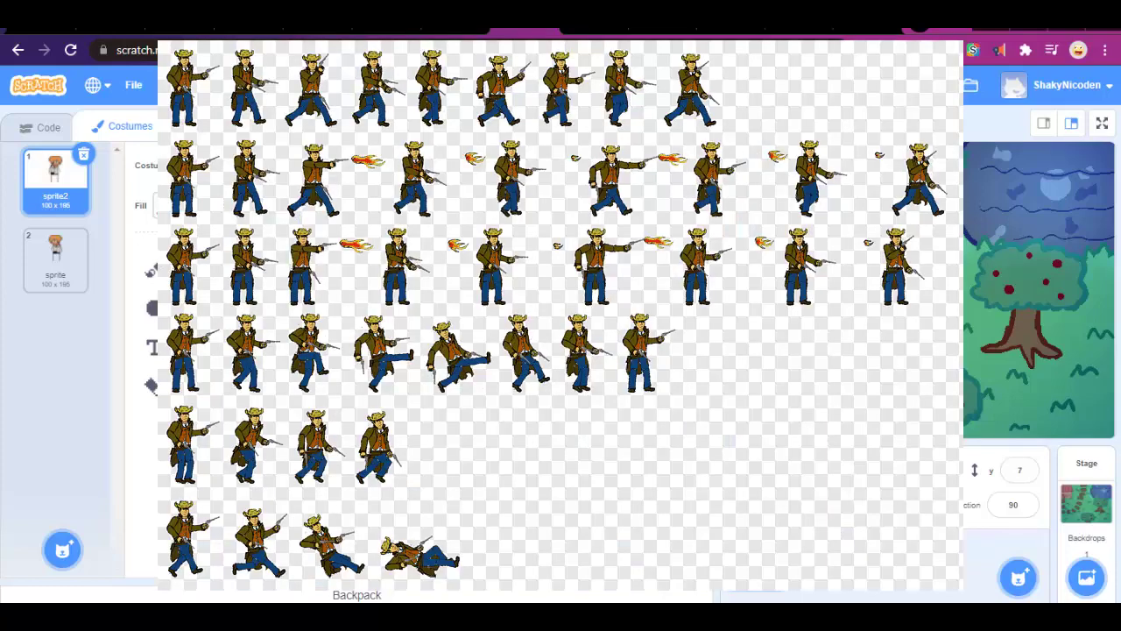
{"action": "key", "text": "Down"}
{"action": "key", "text": "Down"}
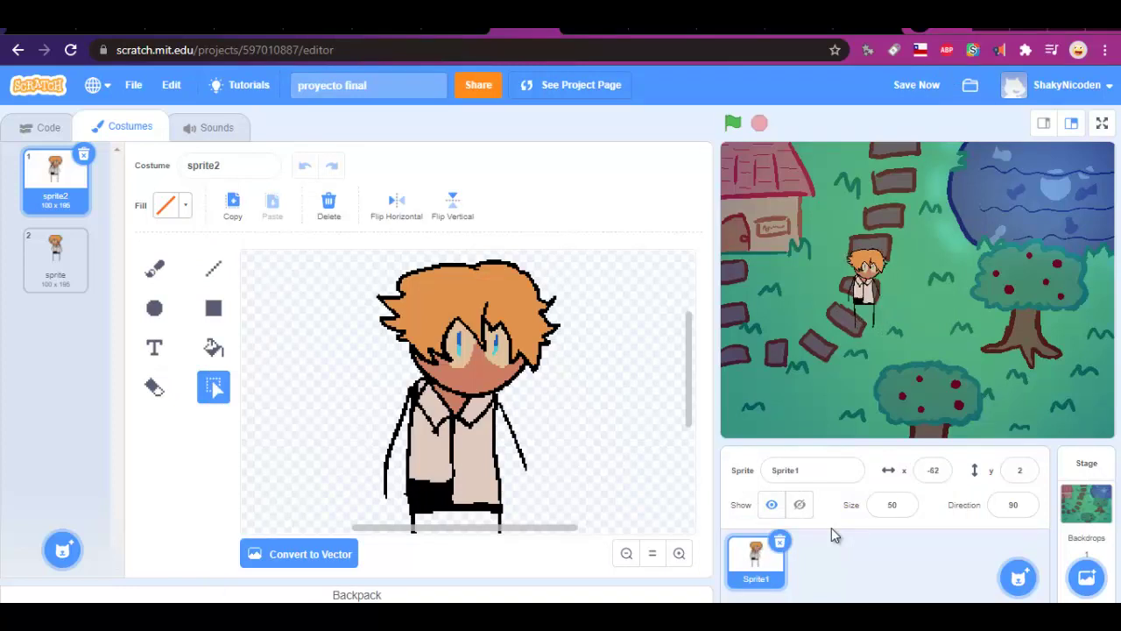
Walk the character right from the stone path across the grass below the pond to test its movement.
{"action": "key", "text": "Right"}
{"action": "key", "text": "Right"}
{"action": "key", "text": "Up"}
{"action": "key", "text": "Right"}
{"action": "key", "text": "Right"}
{"action": "key", "text": "Right"}
{"action": "key", "text": "Right"}
{"action": "key", "text": "Right"}
{"action": "key", "text": "Right"}
{"action": "key", "text": "Right"}
{"action": "key", "text": "Right"}
{"action": "key", "text": "Right"}
{"action": "key", "text": "Right"}
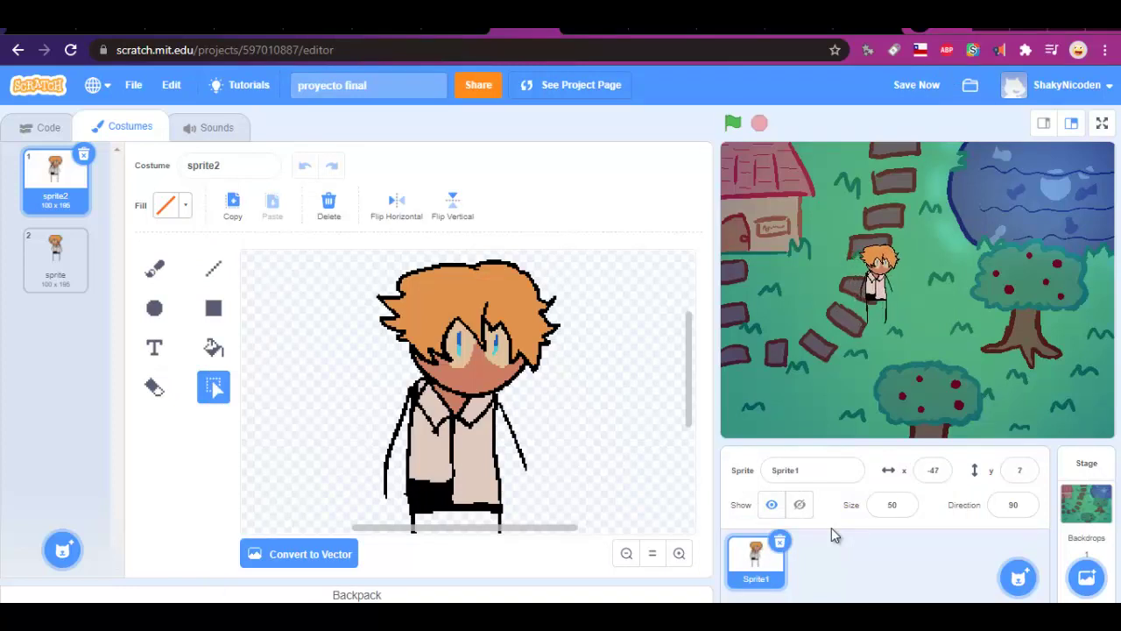
{"action": "key", "text": "Right"}
{"action": "key", "text": "Right"}
{"action": "key", "text": "Right"}
{"action": "key", "text": "Right"}
{"action": "key", "text": "Right"}
{"action": "key", "text": "Right"}
{"action": "key", "text": "Right"}
{"action": "key", "text": "Right"}
Walk the character up to the pond and right across the water to the stage's edge, finishing with a short move left.
{"action": "key", "text": "Up"}
{"action": "key", "text": "Up"}
{"action": "key", "text": "Up"}
{"action": "key", "text": "Up"}
{"action": "key", "text": "Up"}
{"action": "key", "text": "Up"}
{"action": "key", "text": "Up"}
{"action": "key", "text": "Up"}
{"action": "key", "text": "Up"}
{"action": "key", "text": "Up"}
{"action": "key", "text": "Up"}
{"action": "key", "text": "Up"}
{"action": "key", "text": "Up"}
{"action": "key", "text": "Up"}
{"action": "key", "text": "Up"}
{"action": "key", "text": "Up"}
{"action": "key", "text": "Up"}
{"action": "key", "text": "Up"}
{"action": "key", "text": "Up"}
{"action": "key", "text": "Up"}
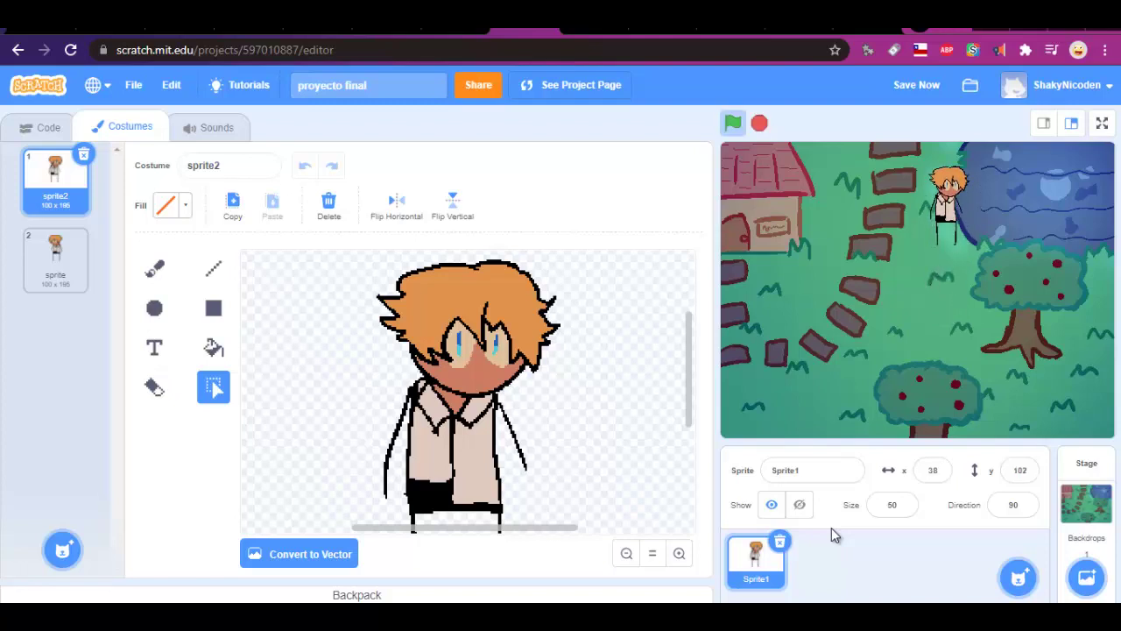
{"action": "key", "text": "Right"}
{"action": "key", "text": "Right"}
{"action": "key", "text": "Right"}
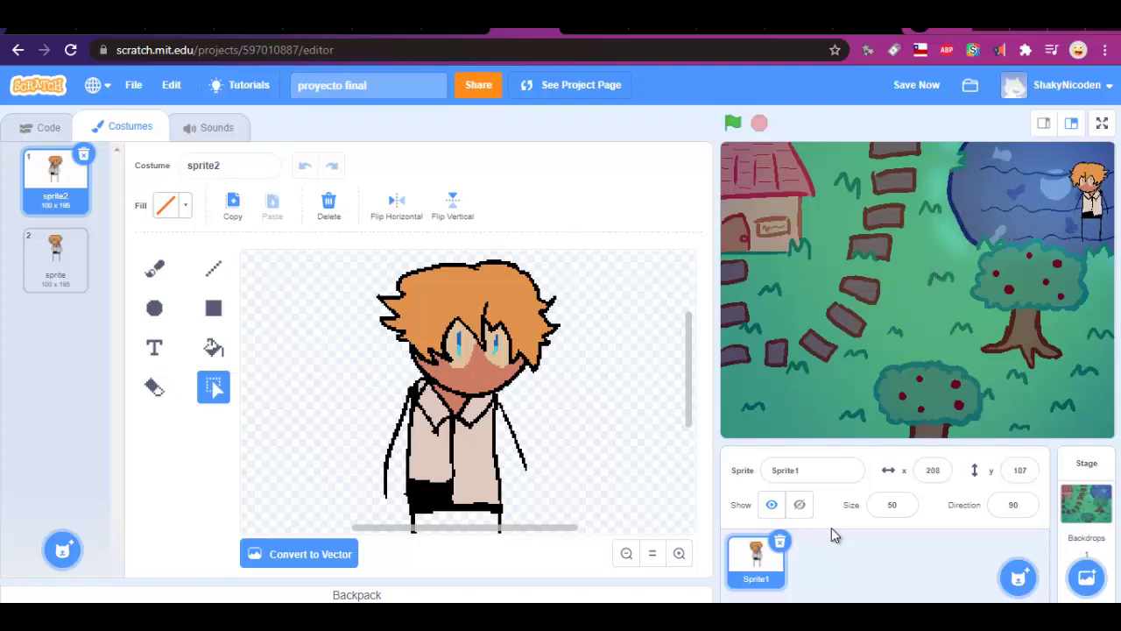
{"action": "key", "text": "Left"}
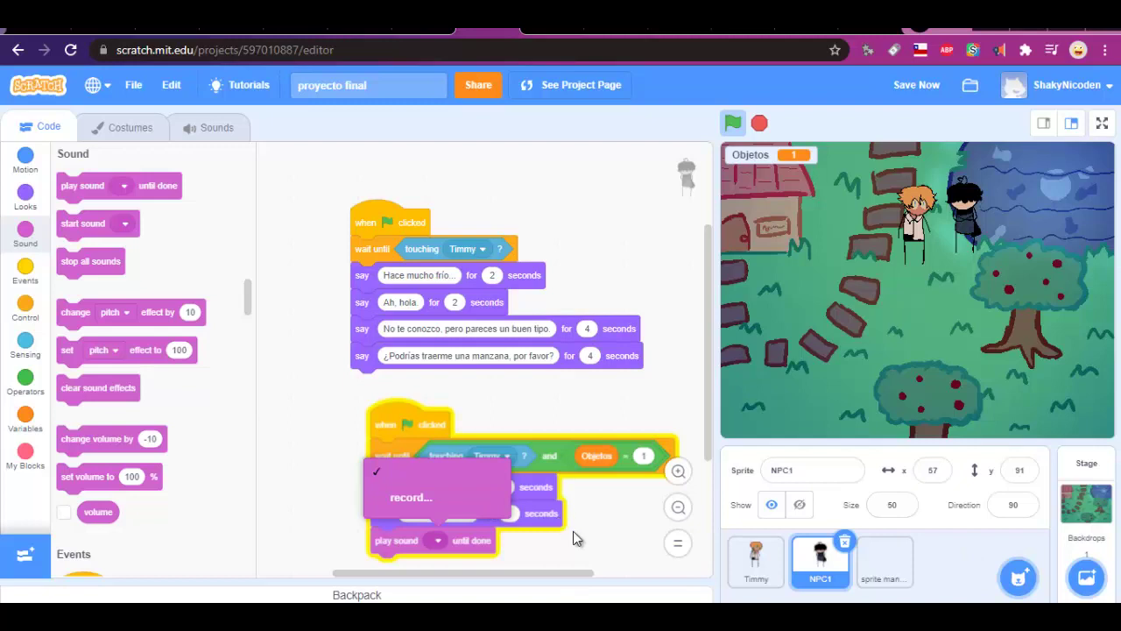
Record a new sound for NPC1 from the play sound block of its second script, play the recording back and save it.
{"action": "left_click", "coordinate": [429, 498]}
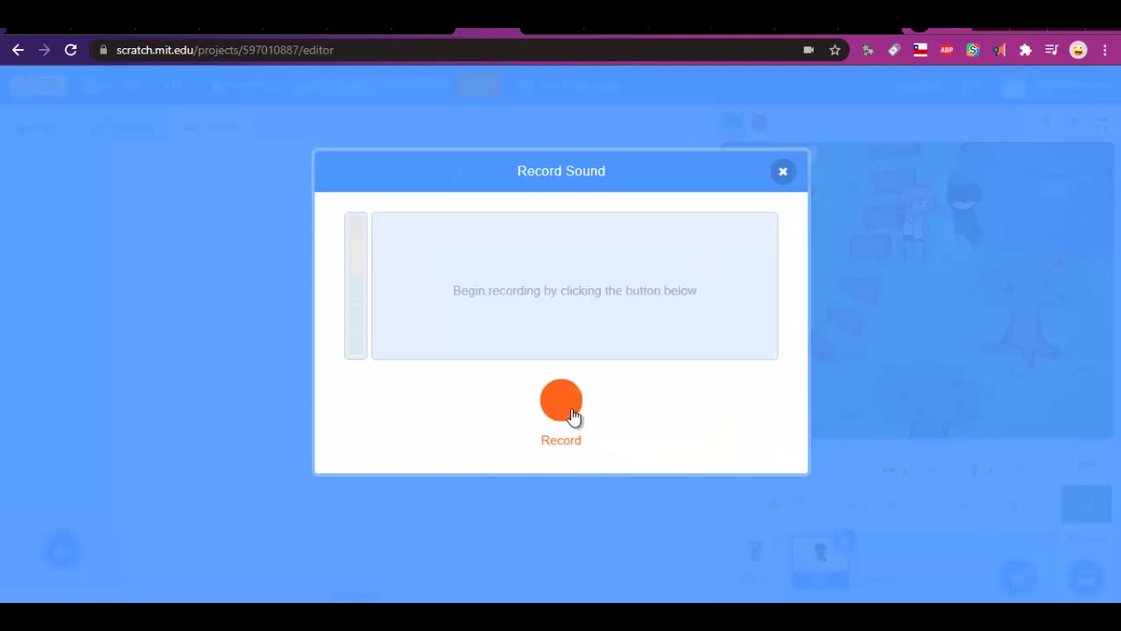
{"action": "left_click", "coordinate": [571, 415]}
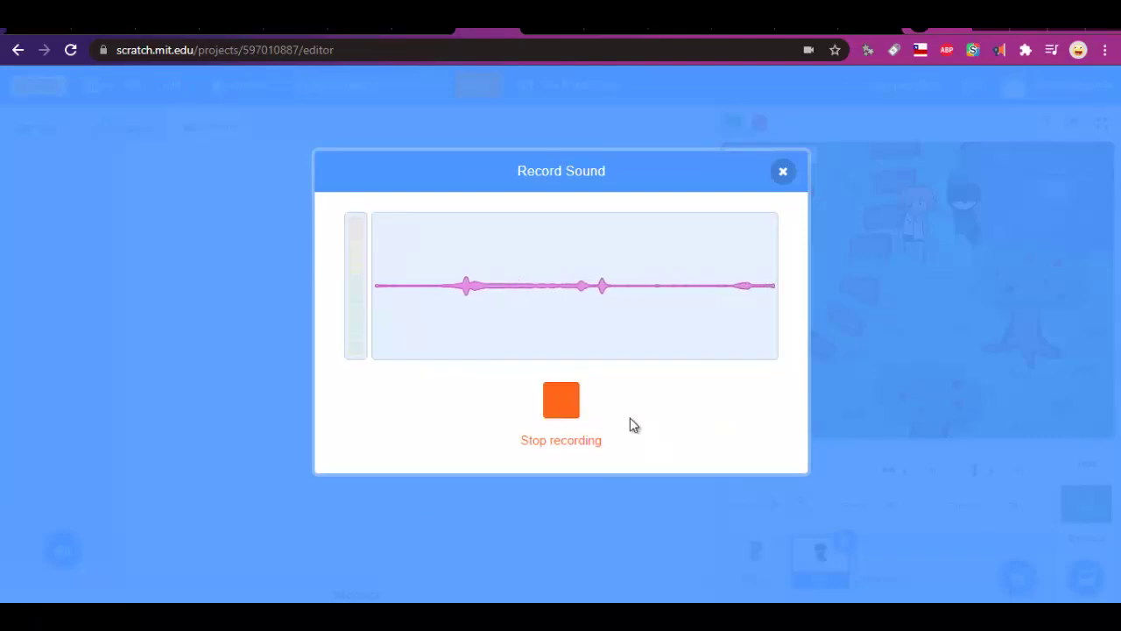
{"action": "left_click", "coordinate": [583, 409]}
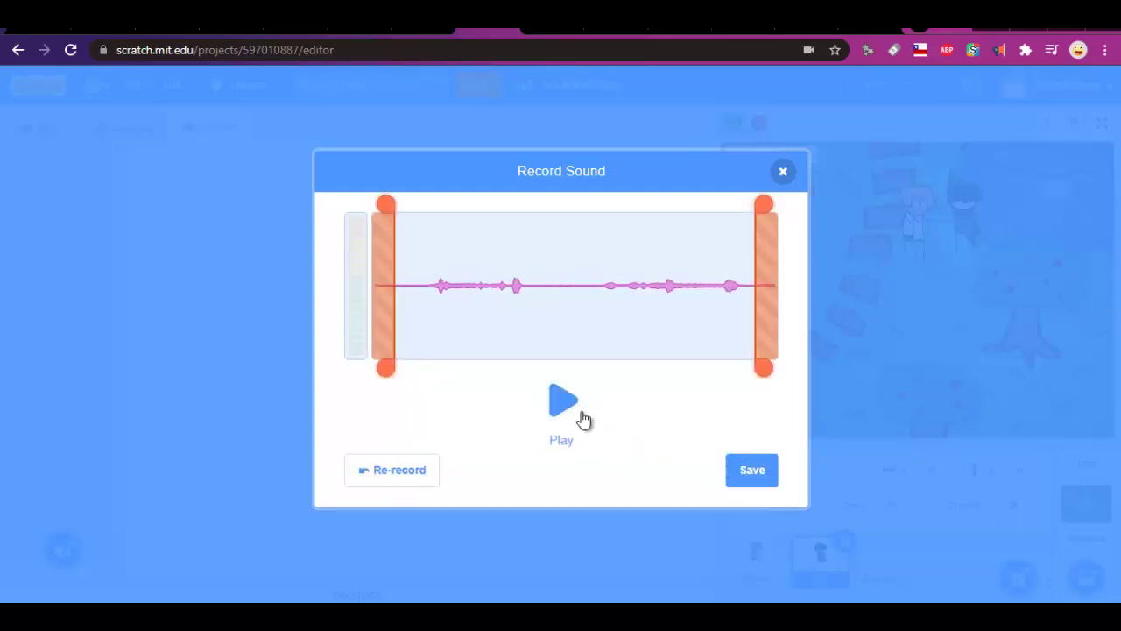
{"action": "left_click", "coordinate": [582, 419]}
{"action": "left_click", "coordinate": [743, 473]}
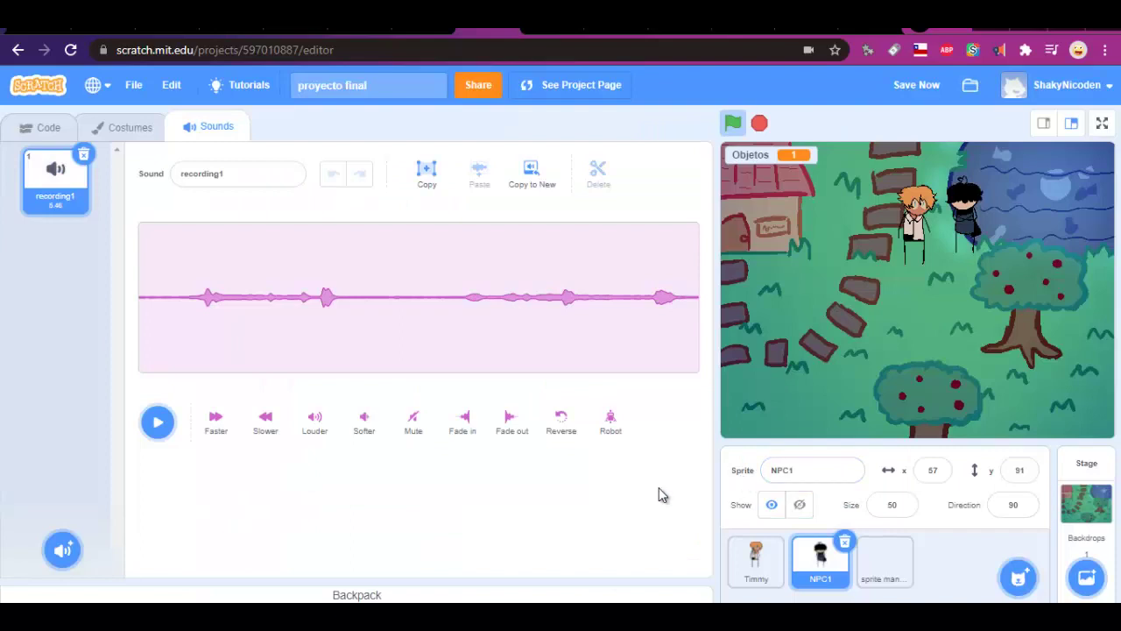